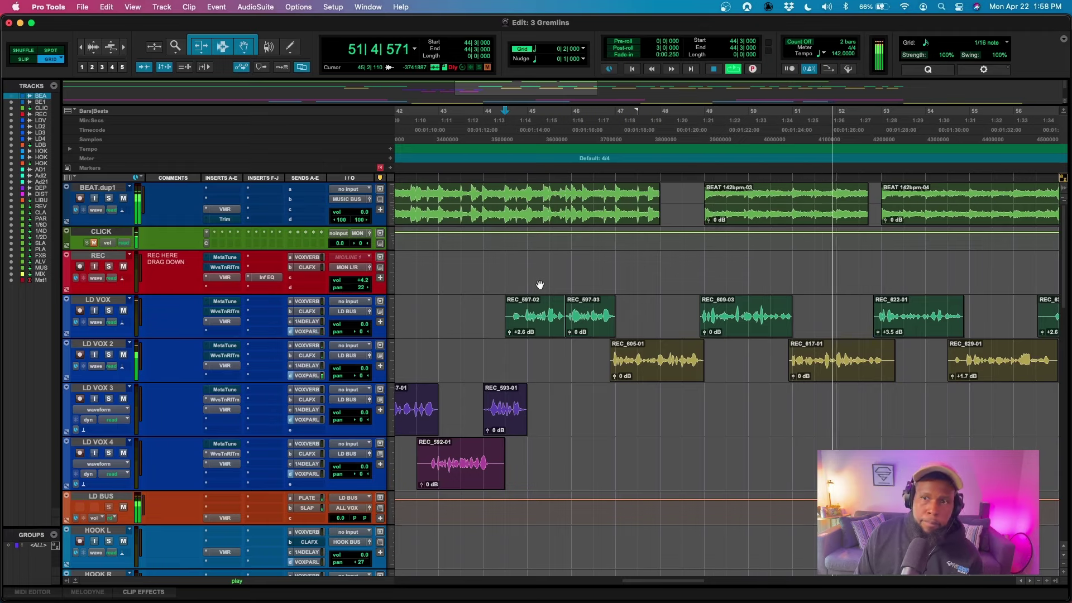
- Stop the song and inspect the Bus Compressor 2 insert on the MIXBUS track during a short playback
{"action": "key", "text": "space"}
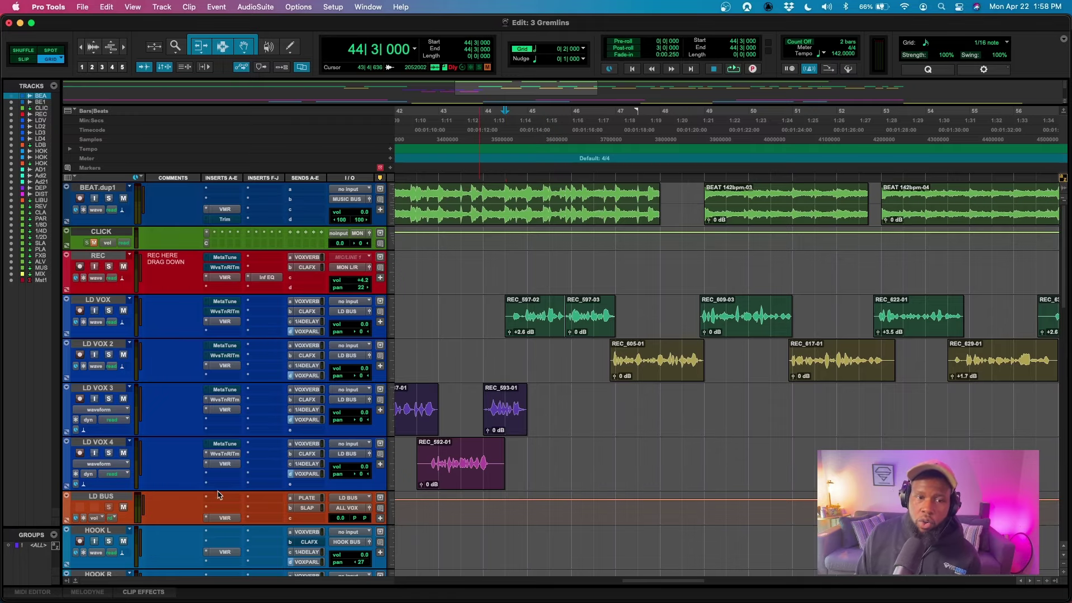
{"action": "scroll", "coordinate": [241, 501], "scroll_direction": "down", "scroll_amount": 10}
{"action": "scroll", "coordinate": [242, 501], "scroll_direction": "down", "scroll_amount": 2}
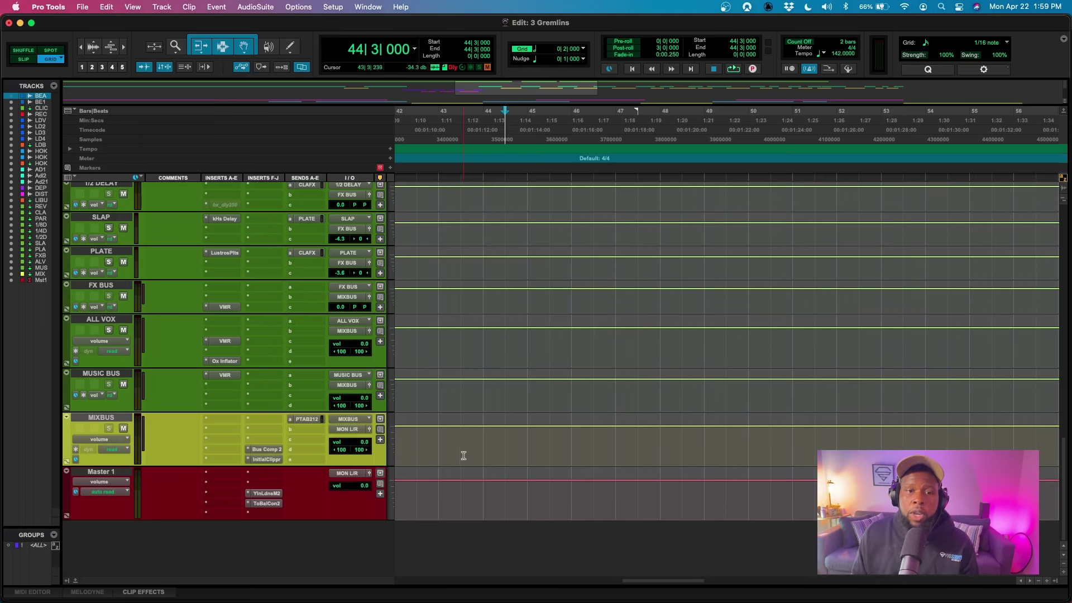
{"action": "left_click", "coordinate": [267, 449]}
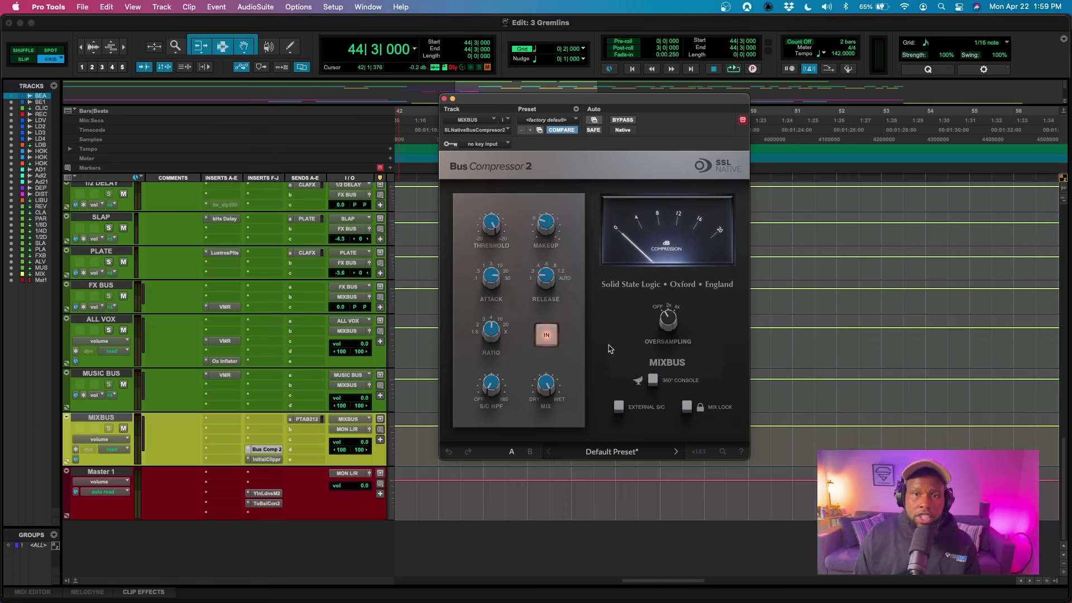
{"action": "key", "text": "space"}
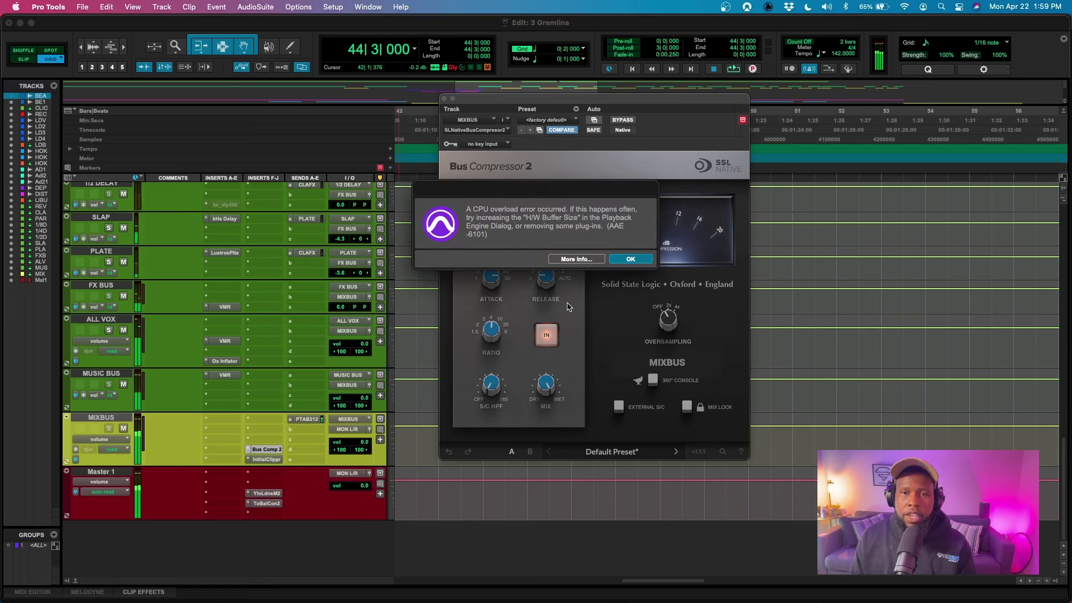
{"action": "left_click", "coordinate": [622, 259]}
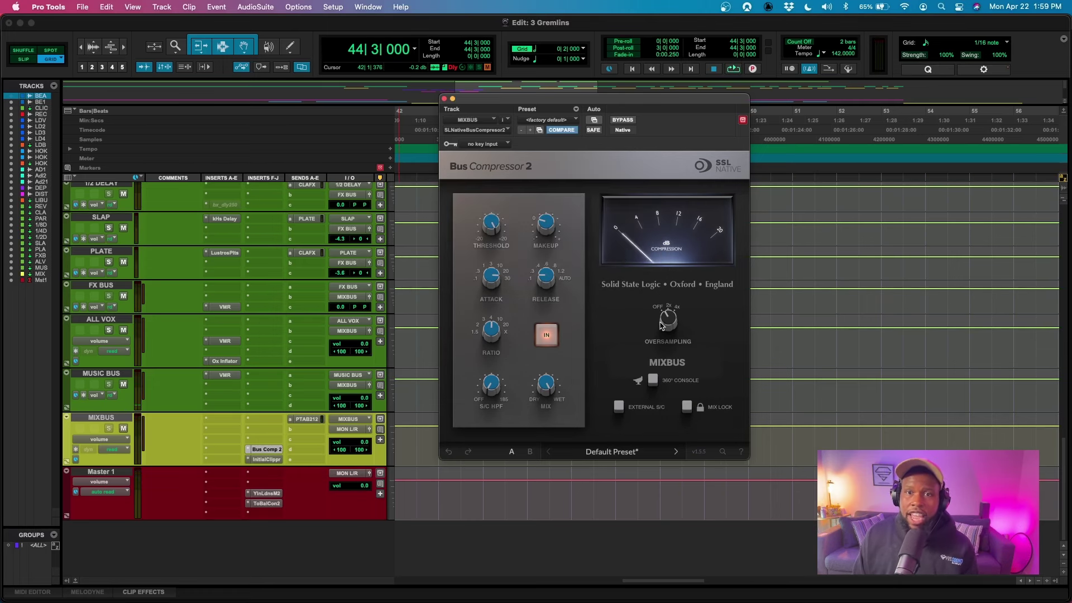
{"action": "left_click", "coordinate": [445, 98]}
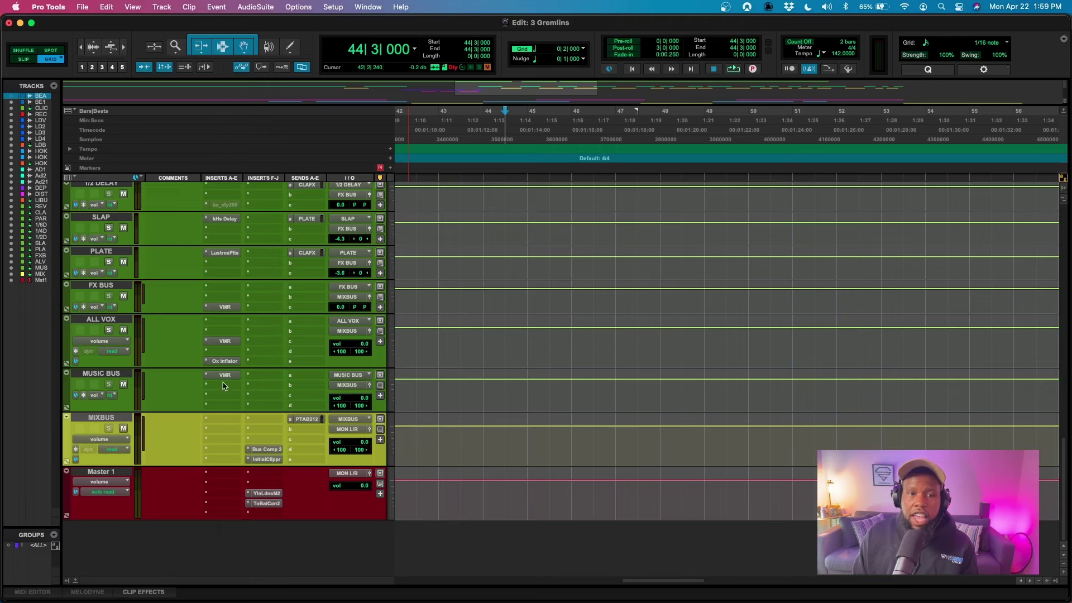
- Open the Virtual Mix Rack insert on the LD BUS track and add an FG-Stress compressor module after the Virtual MixBuss
{"action": "scroll", "coordinate": [241, 346], "scroll_direction": "up", "scroll_amount": 3}
{"action": "scroll", "coordinate": [242, 344], "scroll_direction": "up", "scroll_amount": 12}
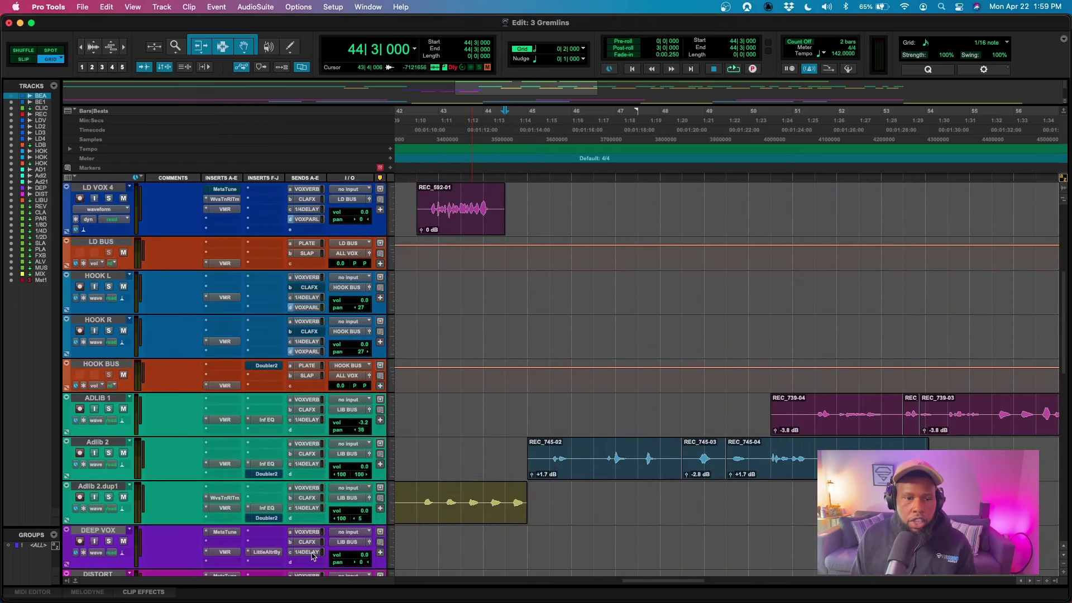
{"action": "scroll", "coordinate": [167, 530], "scroll_direction": "down", "scroll_amount": 3}
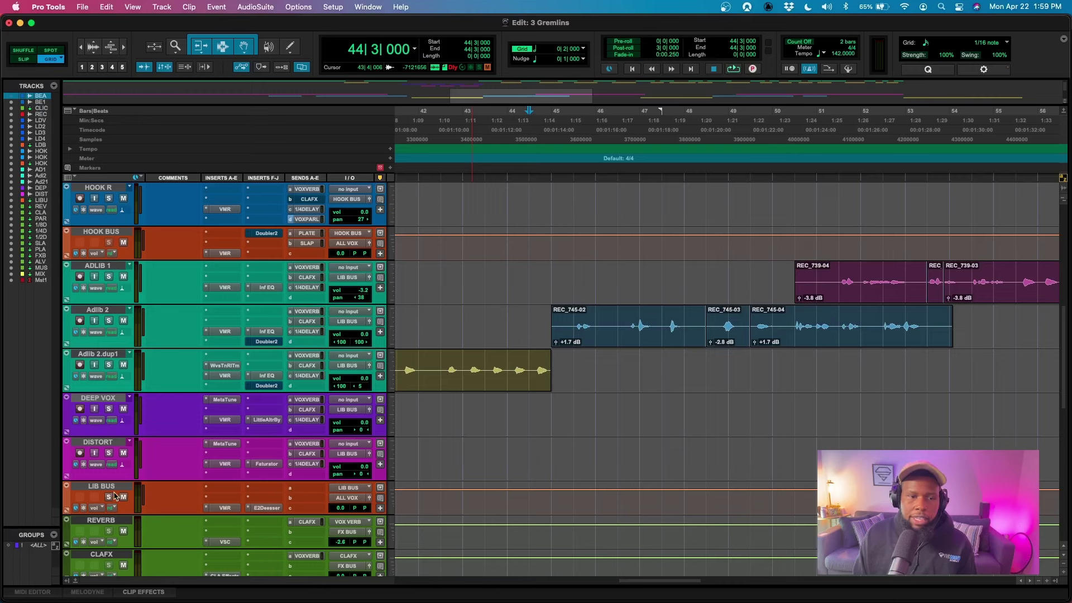
{"action": "scroll", "coordinate": [539, 399], "scroll_direction": "up", "scroll_amount": 1}
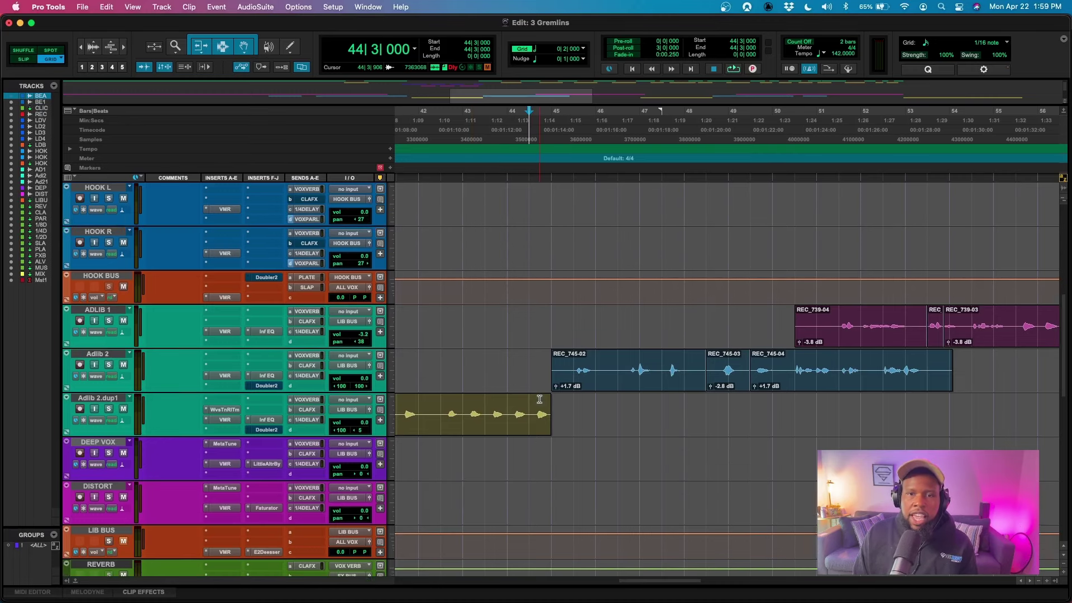
{"action": "scroll", "coordinate": [539, 399], "scroll_direction": "up", "scroll_amount": 7}
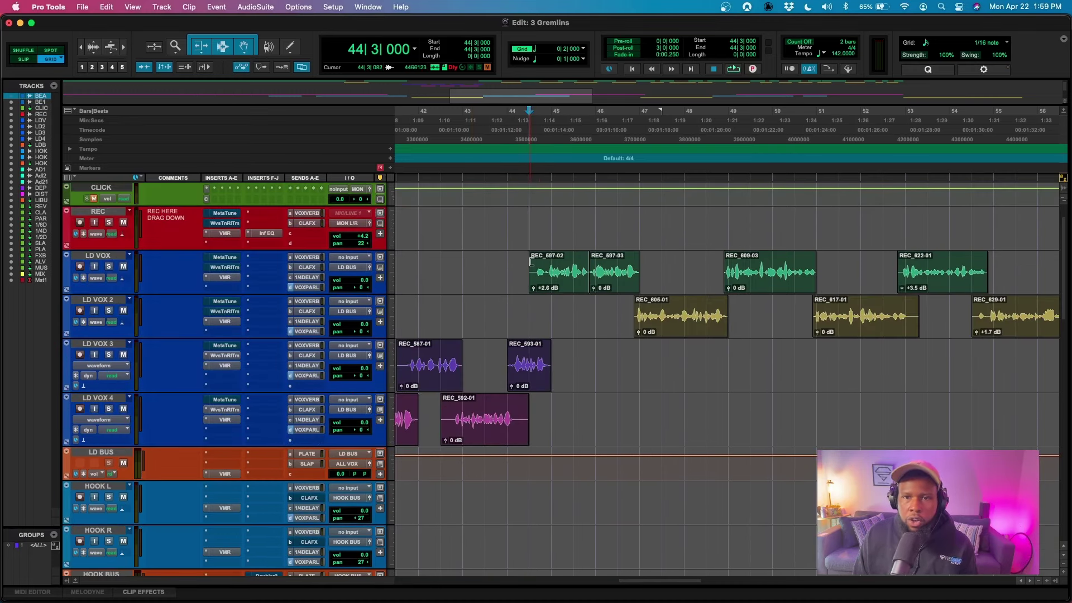
{"action": "left_click", "coordinate": [224, 474]}
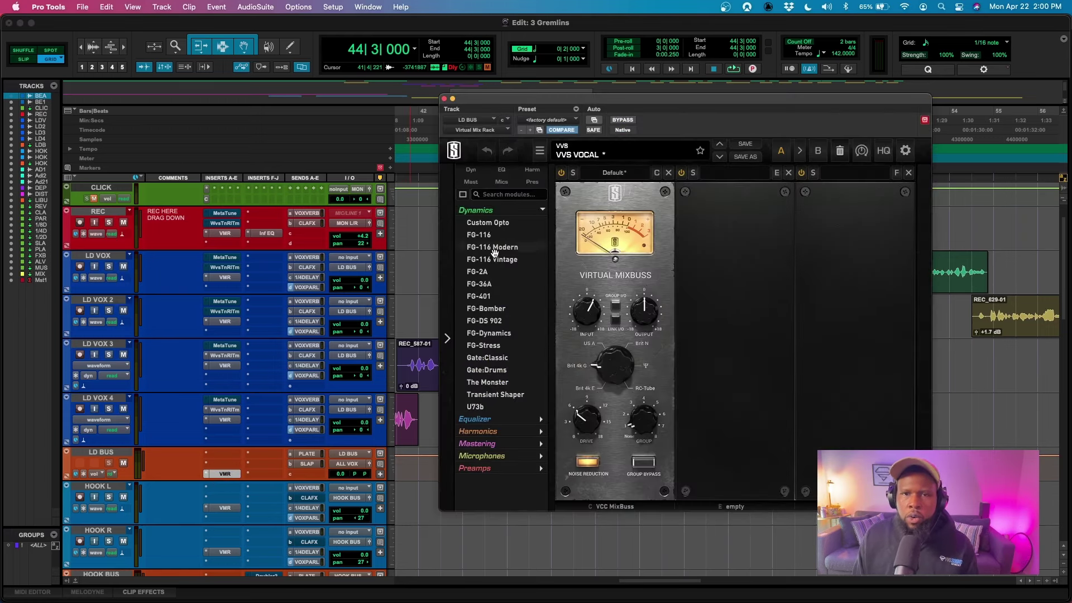
{"action": "left_click", "coordinate": [494, 346]}
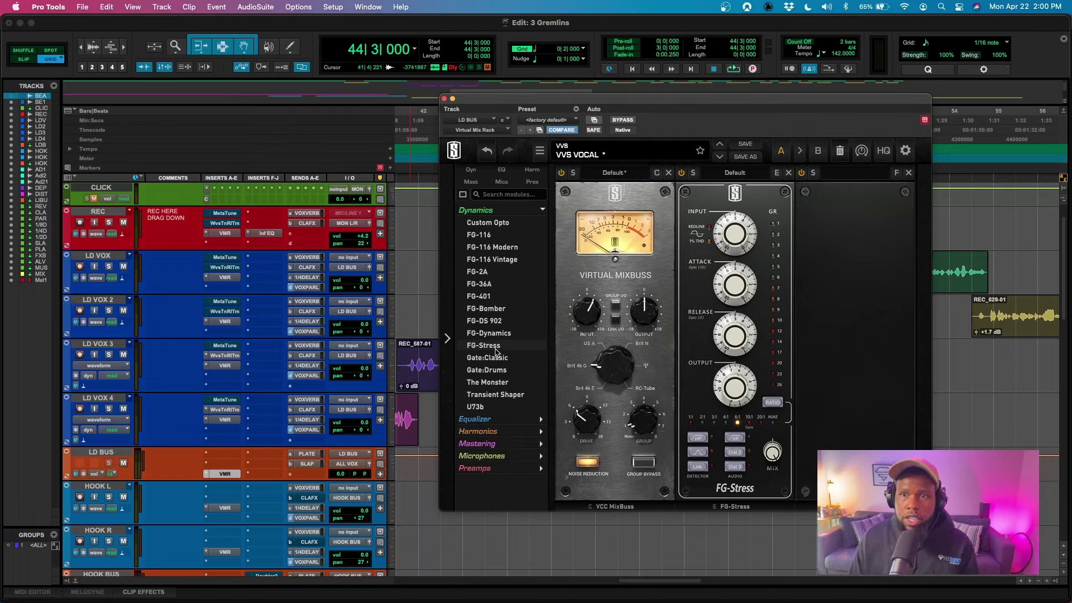
- Set FG-Stress input to 2.20, attack to 0.60, release to 1.60 and output to 8.00 while auditioning the lead vocals
{"action": "key", "text": "space"}
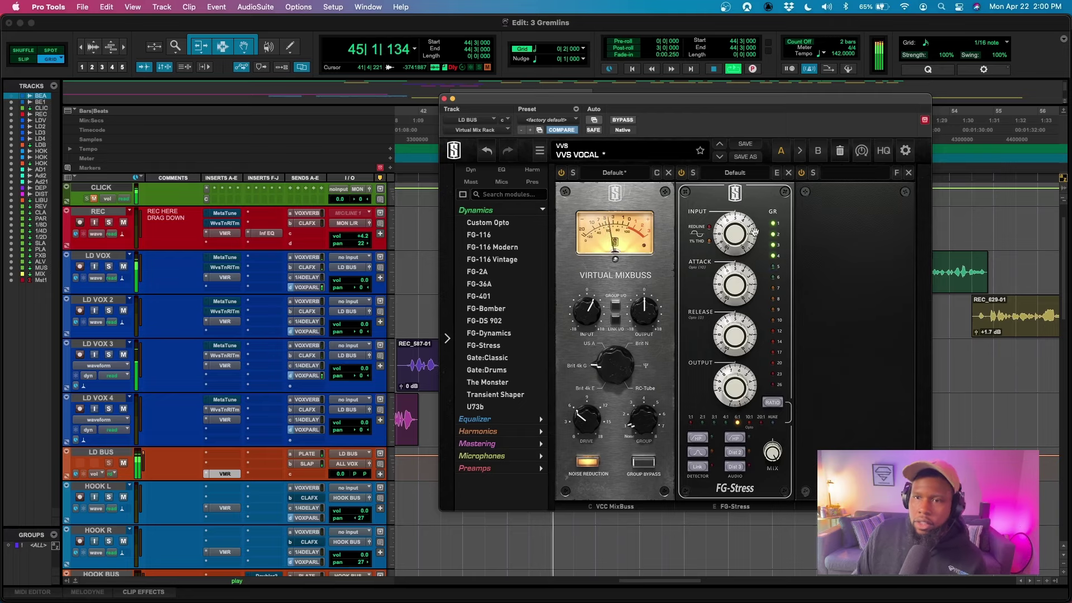
{"action": "left_click_drag", "start_coordinate": [724, 305], "coordinate": [721, 344]}
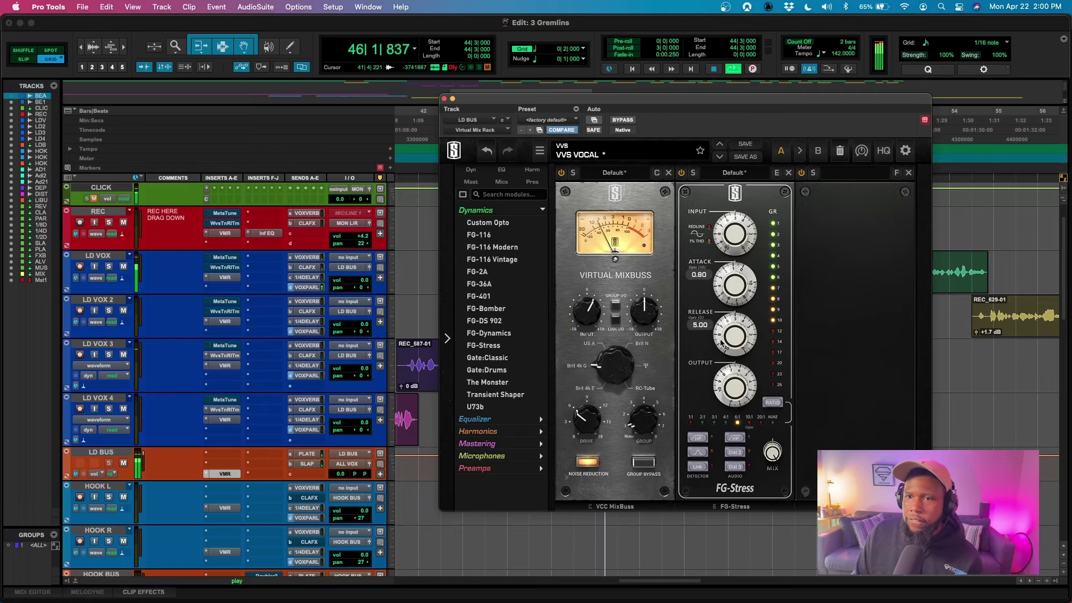
{"action": "mouse_move", "coordinate": [732, 239]}
{"action": "left_mouse_down"}
{"action": "mouse_move", "coordinate": [726, 258]}
{"action": "mouse_move", "coordinate": [726, 245]}
{"action": "left_mouse_up"}
{"action": "left_click_drag", "start_coordinate": [733, 282], "coordinate": [733, 291]}
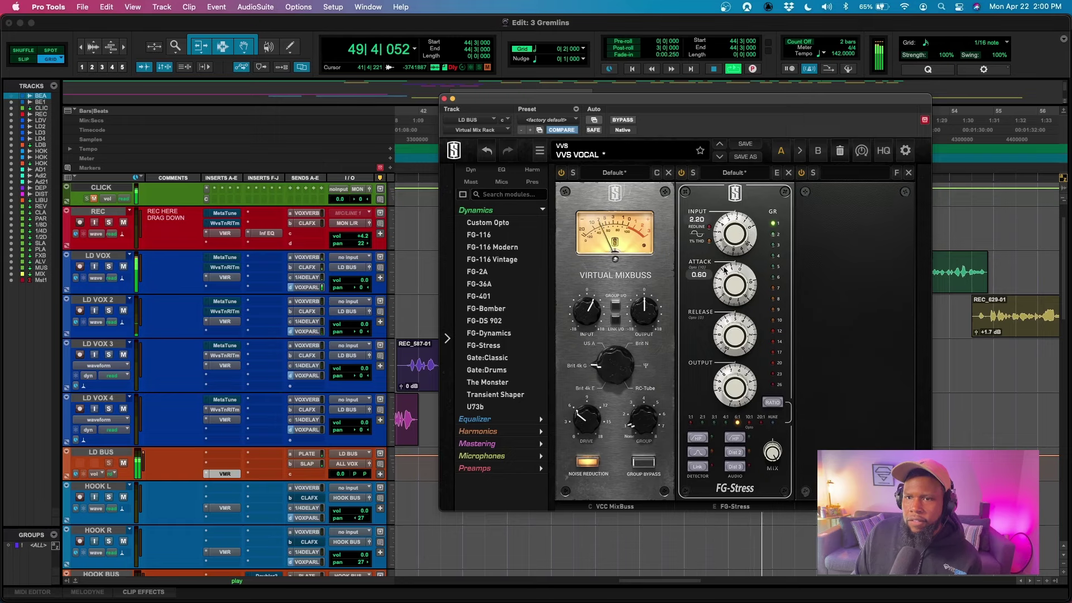
{"action": "left_click_drag", "start_coordinate": [737, 329], "coordinate": [737, 317]}
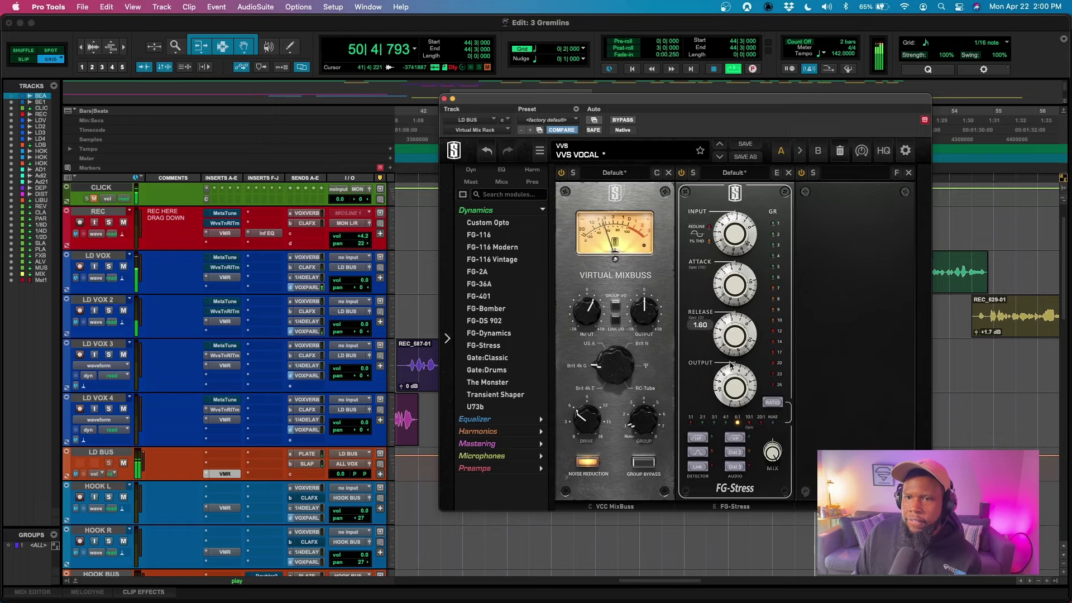
{"action": "left_click_drag", "start_coordinate": [733, 372], "coordinate": [737, 378]}
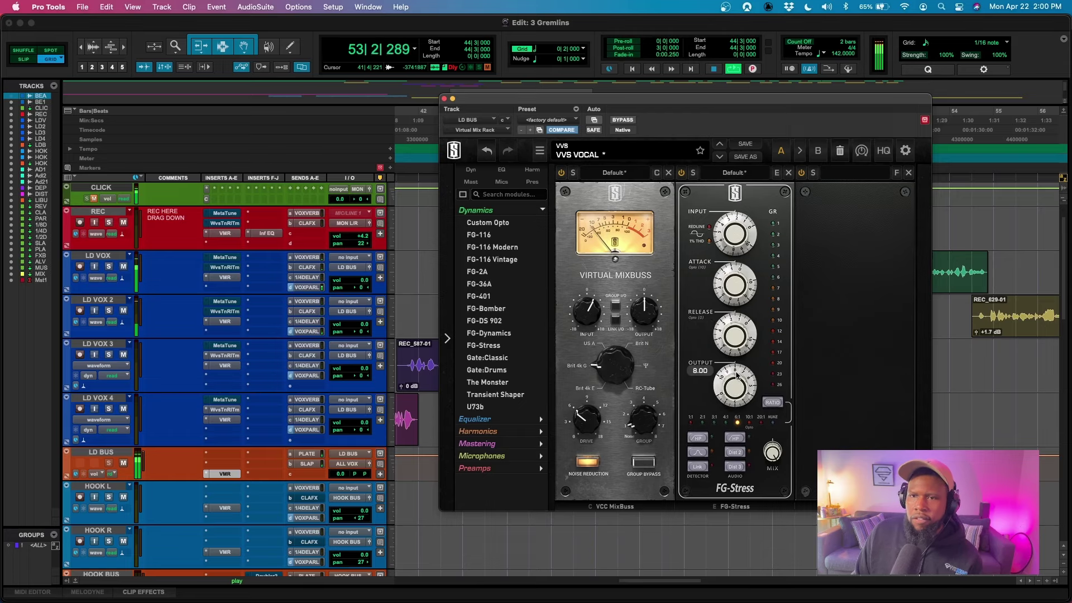
{"action": "key", "text": "space"}
{"action": "key", "text": "space"}
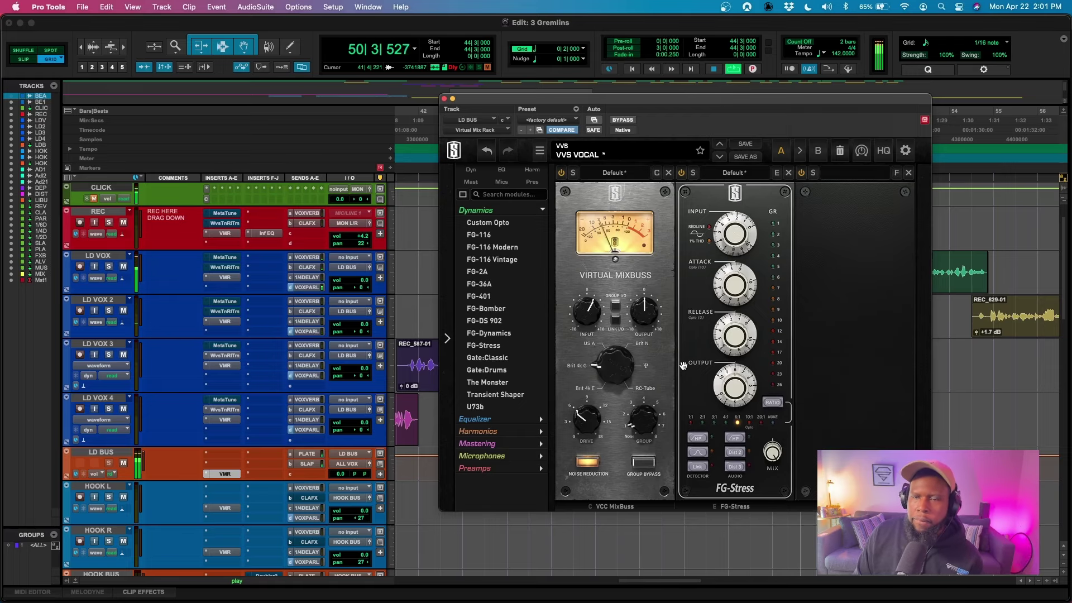
{"action": "key", "text": "space"}
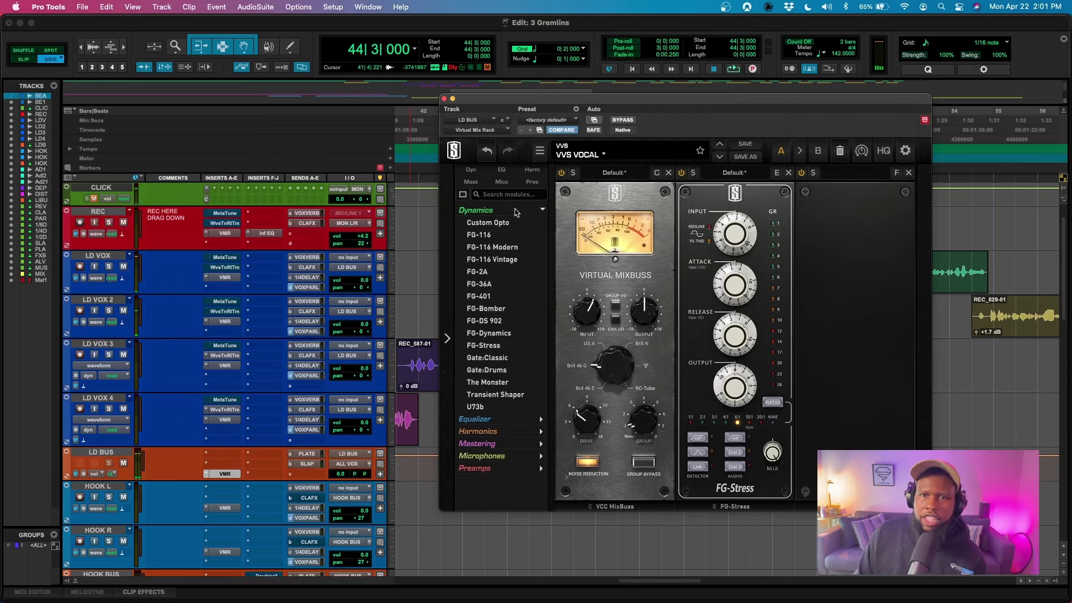
- Add an FG-A equalizer module to the empty slot after FG-Stress in the LD BUS rack
{"action": "left_click", "coordinate": [516, 212]}
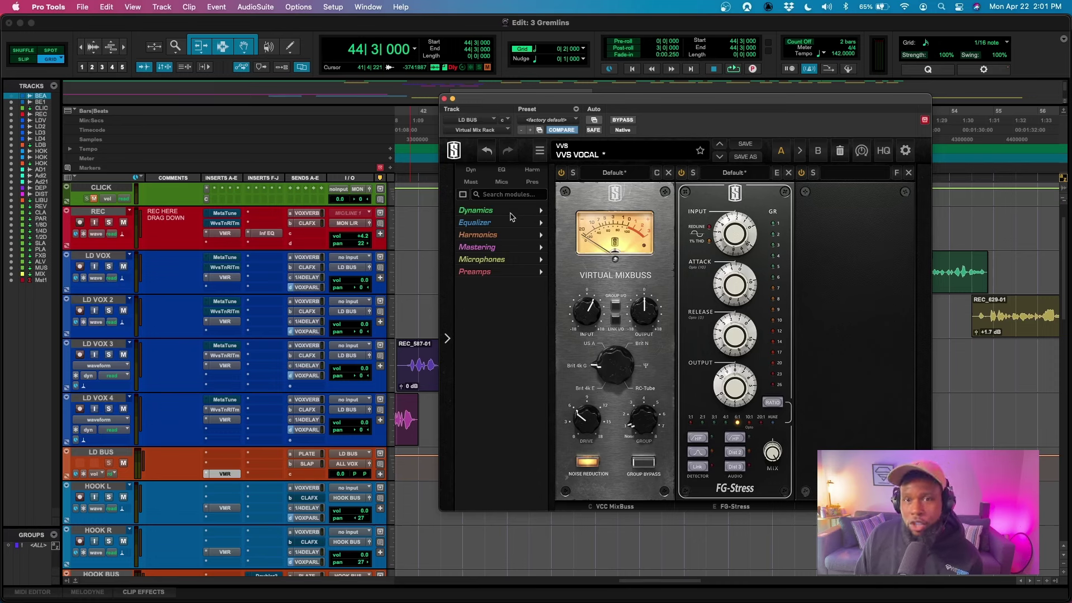
{"action": "left_click", "coordinate": [509, 223]}
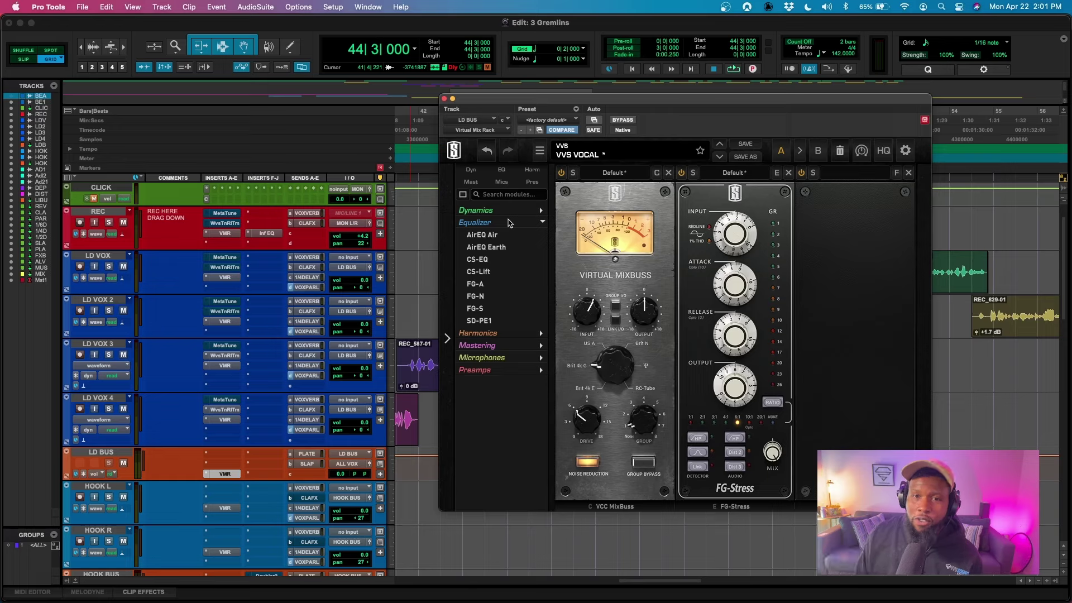
{"action": "left_click", "coordinate": [475, 285]}
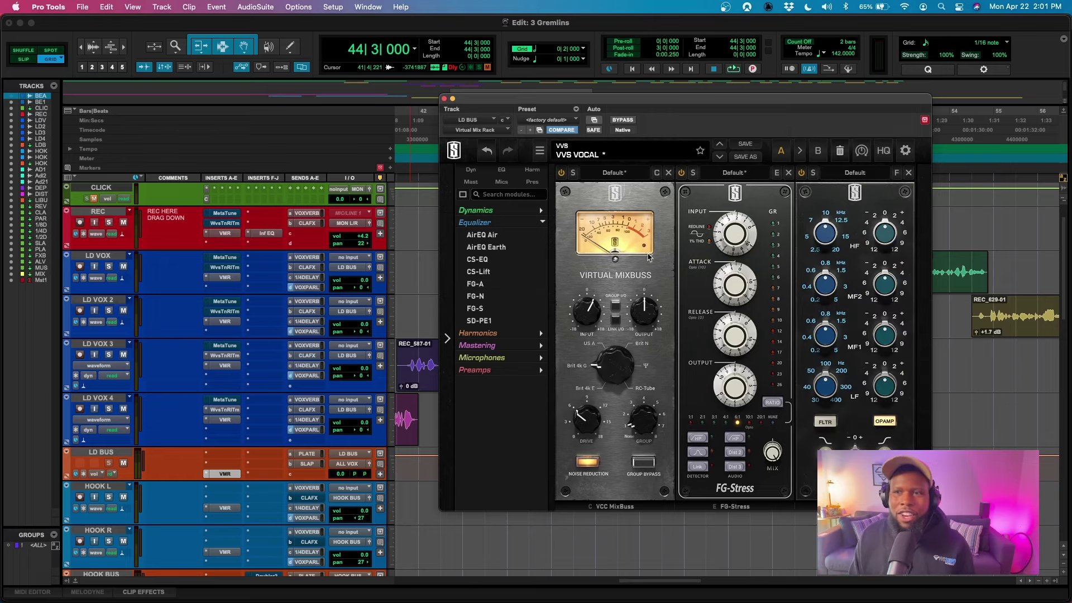
- Set the FG-A's HF band frequency to 20 kHz and adjust its gain by ear during playback
{"action": "left_click_drag", "start_coordinate": [825, 231], "coordinate": [825, 206]}
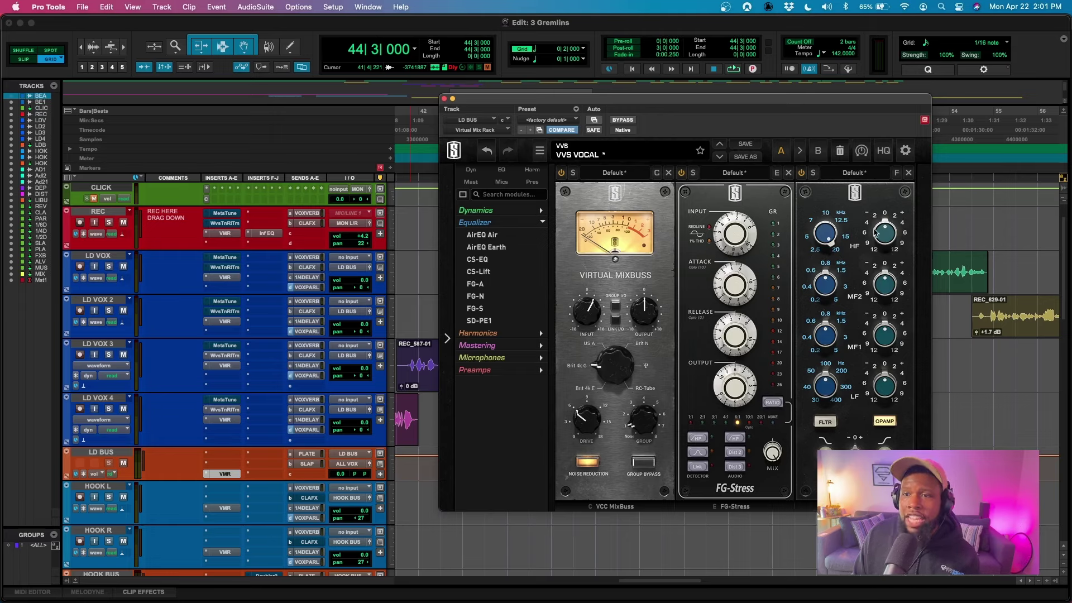
{"action": "left_click_drag", "start_coordinate": [884, 231], "coordinate": [882, 261]}
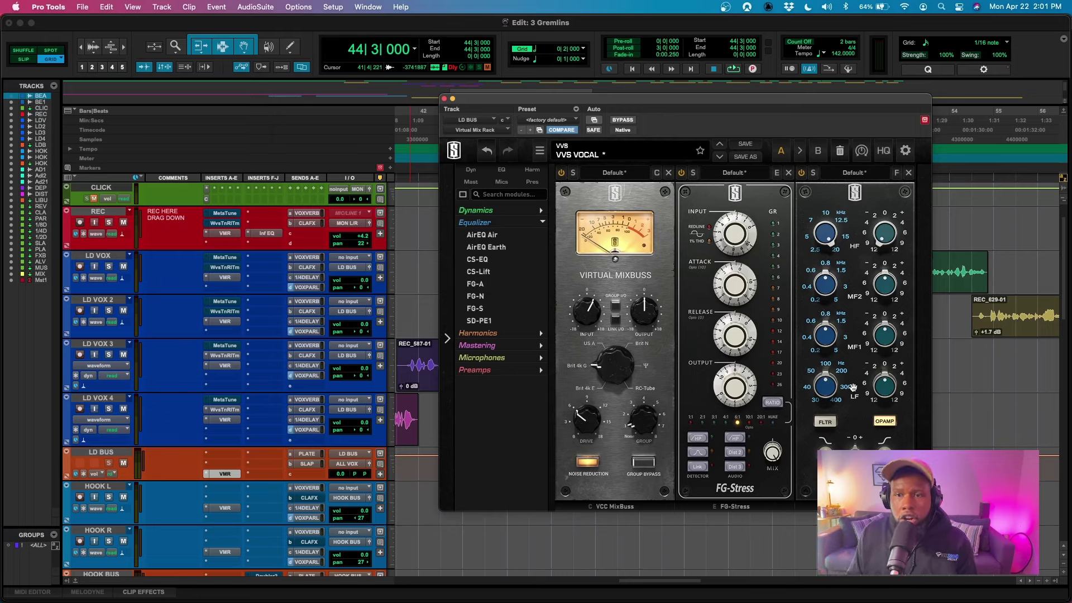
{"action": "key", "text": "space"}
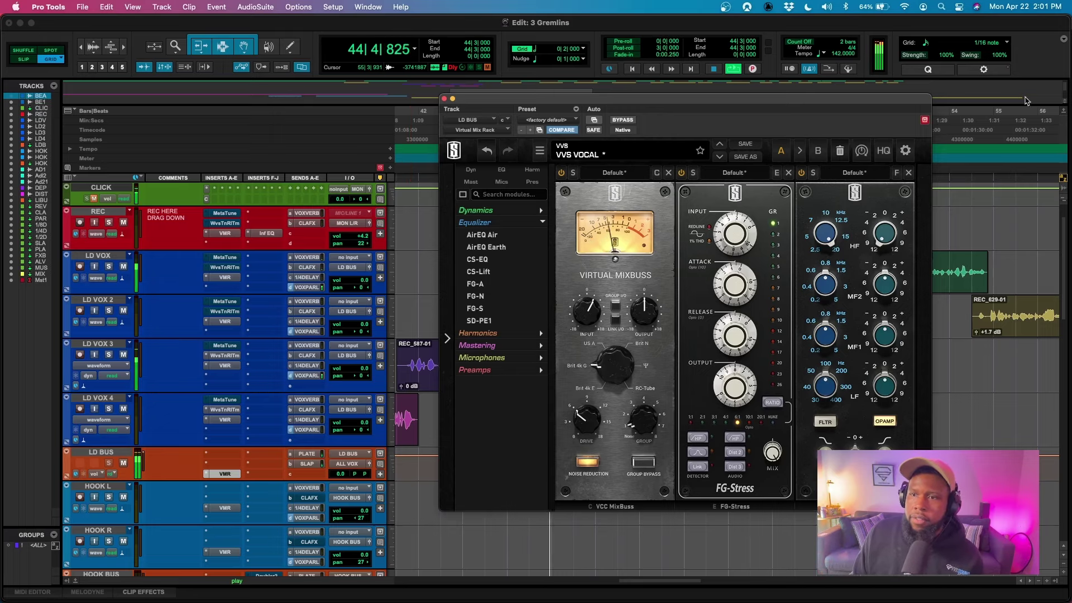
{"action": "left_click_drag", "start_coordinate": [880, 219], "coordinate": [878, 229]}
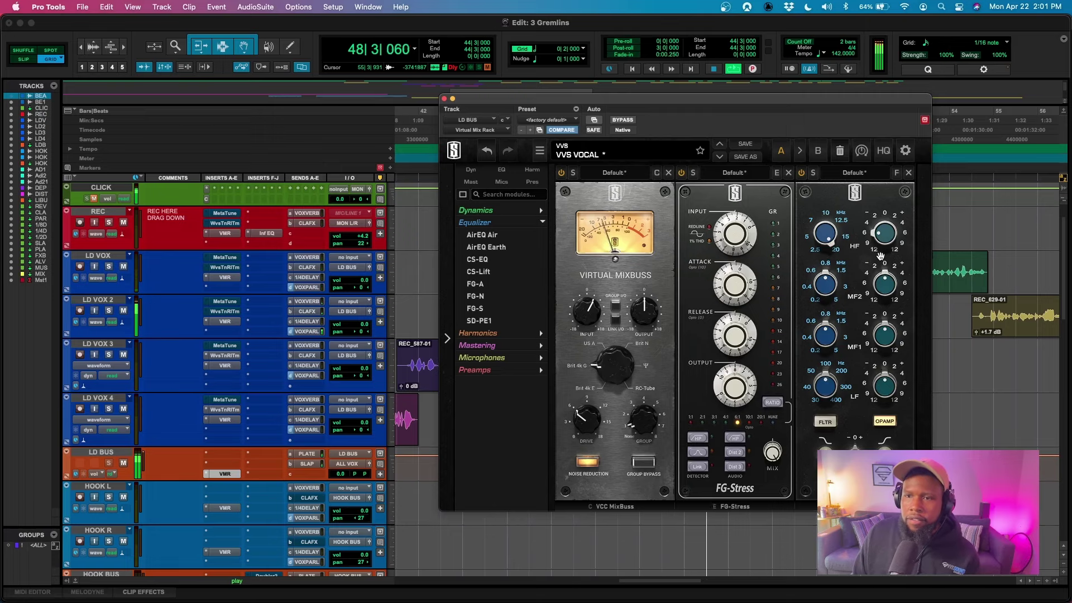
{"action": "mouse_move", "coordinate": [821, 343]}
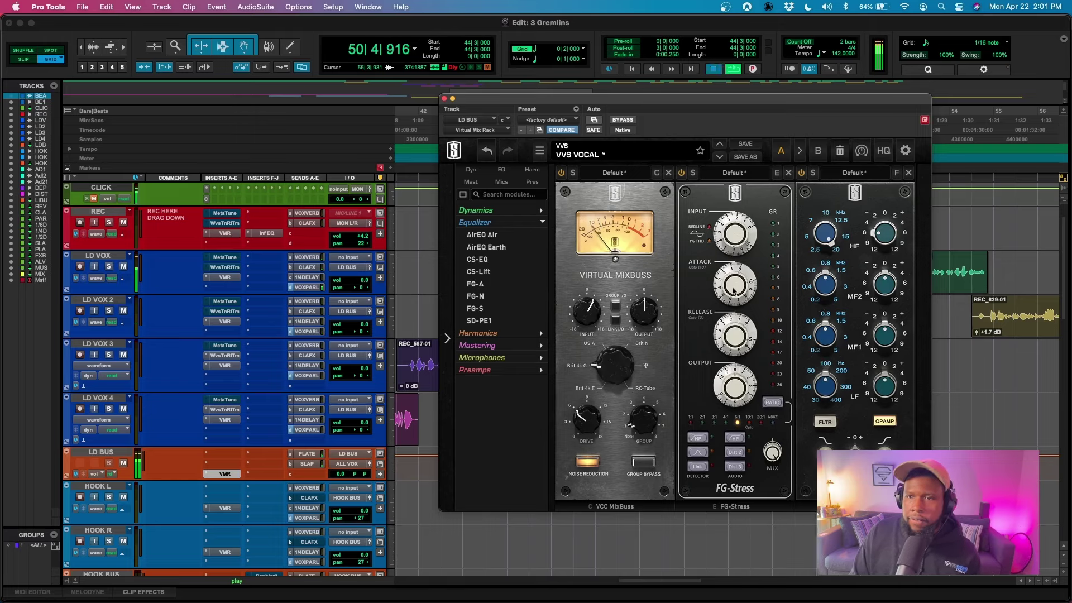
{"action": "key", "text": "space"}
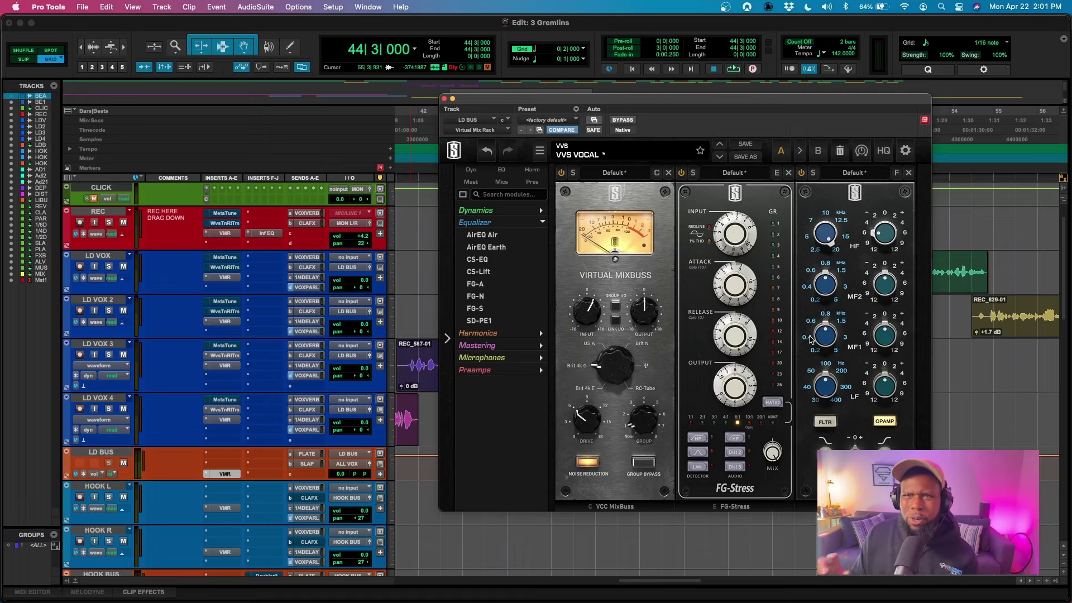
- Lower the FG-A's MF1 frequency to 0.6 kHz and cut that band by 2 dB during playback
{"action": "left_click_drag", "start_coordinate": [820, 339], "coordinate": [818, 354]}
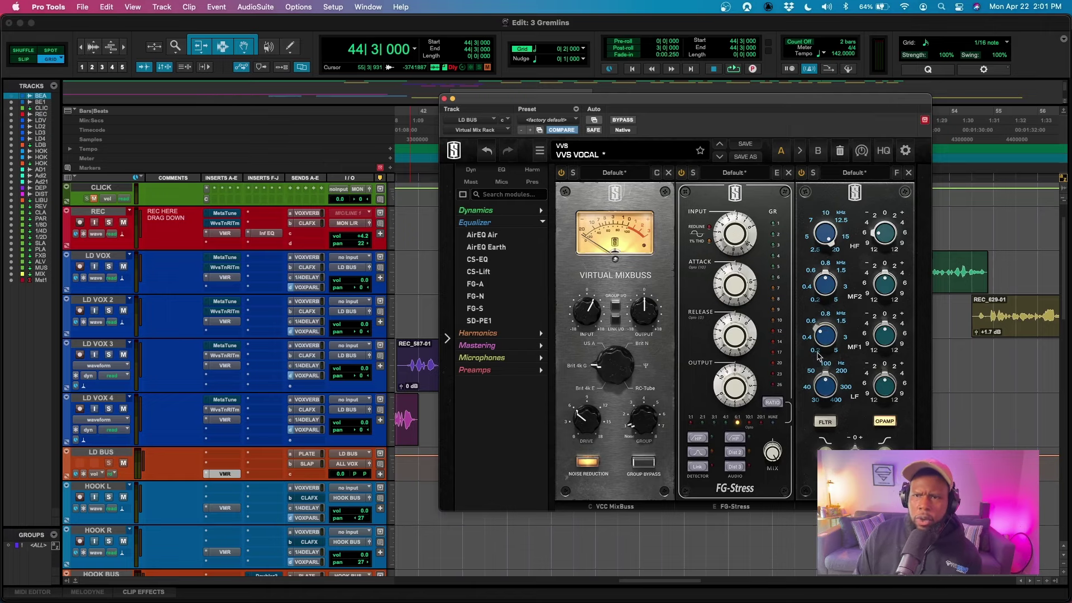
{"action": "key", "text": "space"}
{"action": "left_click_drag", "start_coordinate": [884, 335], "coordinate": [878, 413]}
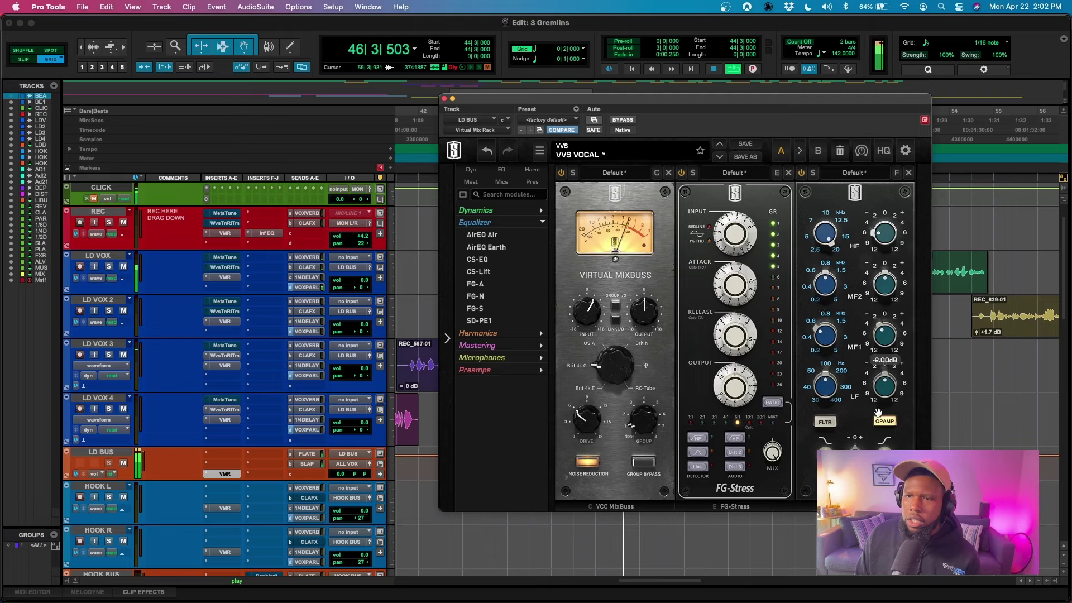
- Set the FG-A's LF band frequency to 200 Hz and boost it by 4 dB, ending playback when done
{"action": "mouse_move", "coordinate": [827, 384]}
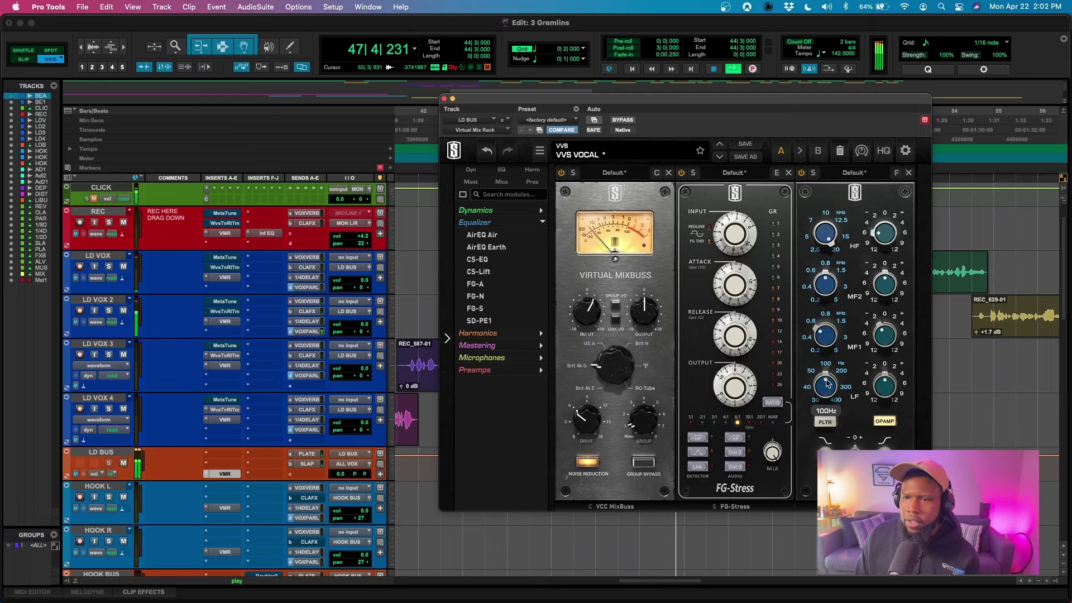
{"action": "left_click_drag", "start_coordinate": [827, 384], "coordinate": [827, 375]}
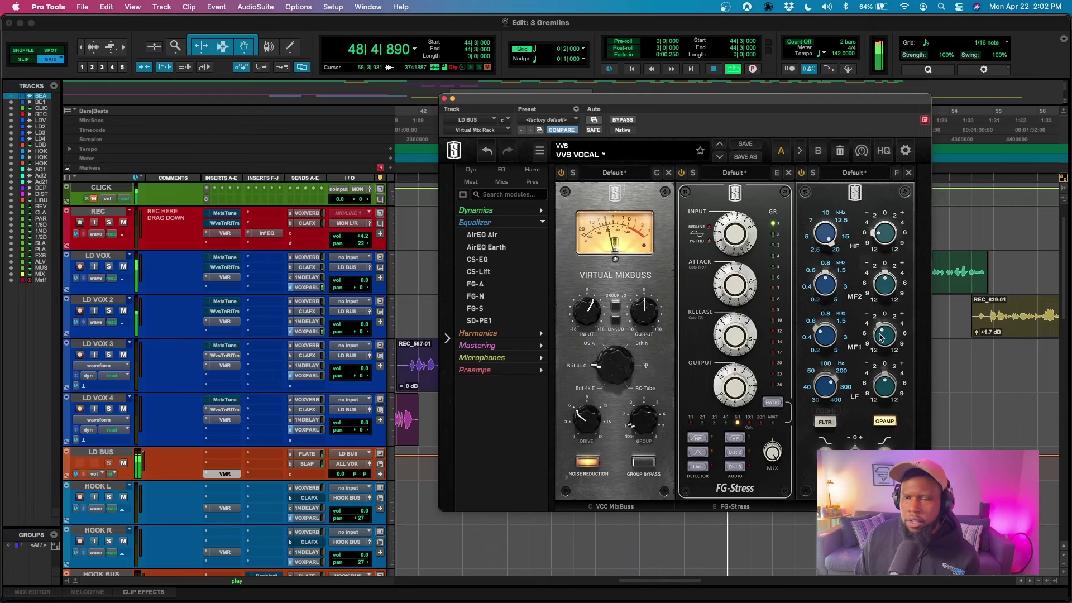
{"action": "mouse_move", "coordinate": [884, 383]}
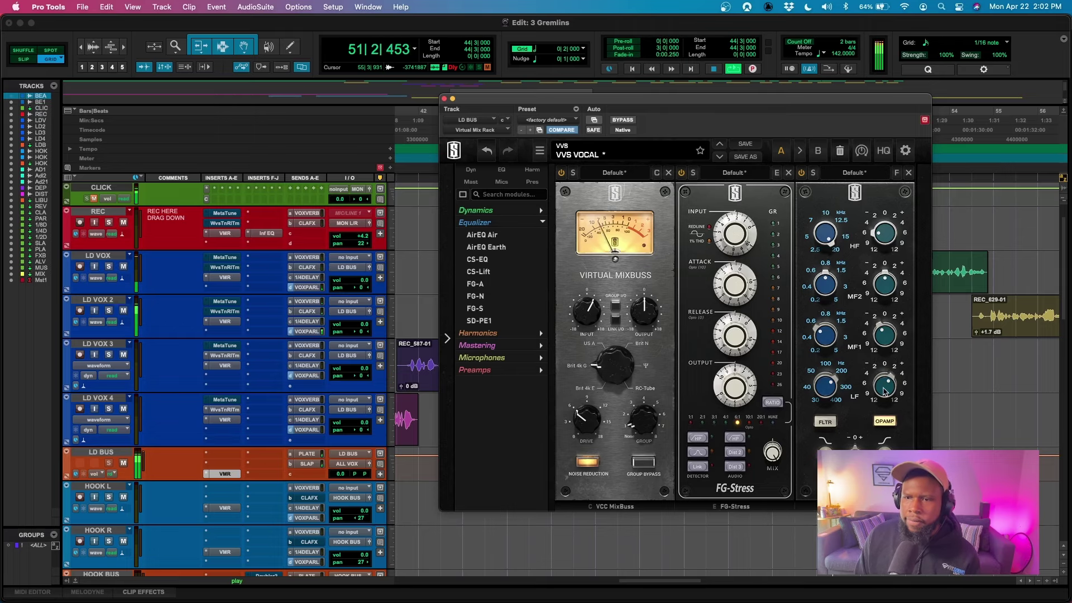
{"action": "left_click_drag", "start_coordinate": [884, 391], "coordinate": [883, 381]}
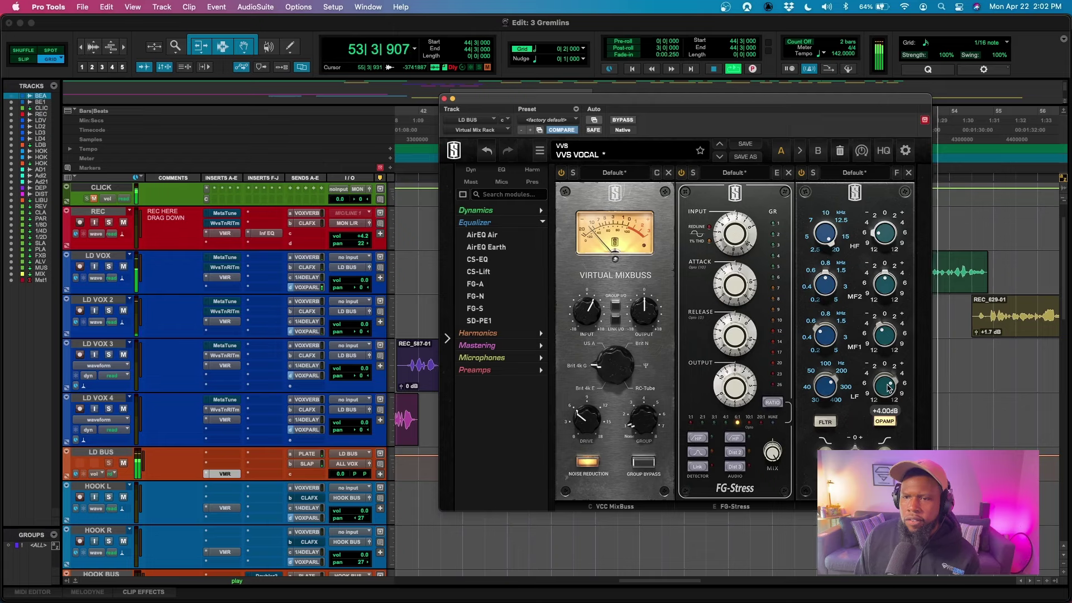
{"action": "key", "text": "space"}
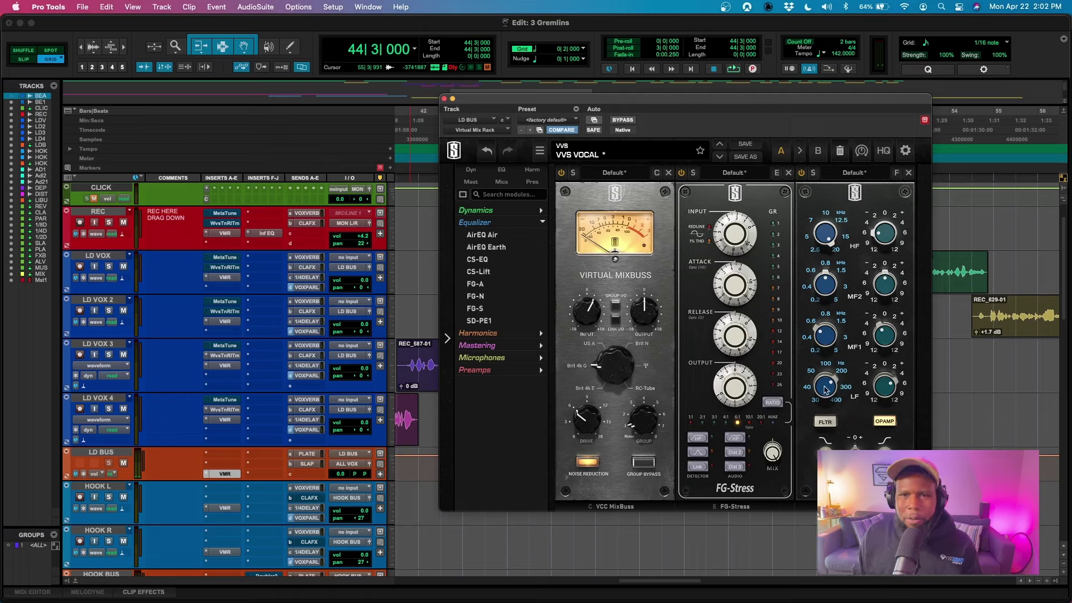
- Add an FG-116 compressor module after the FG-A in the rack and move the plug-in window to show it fully
{"action": "left_click", "coordinate": [540, 223]}
{"action": "left_click", "coordinate": [540, 211]}
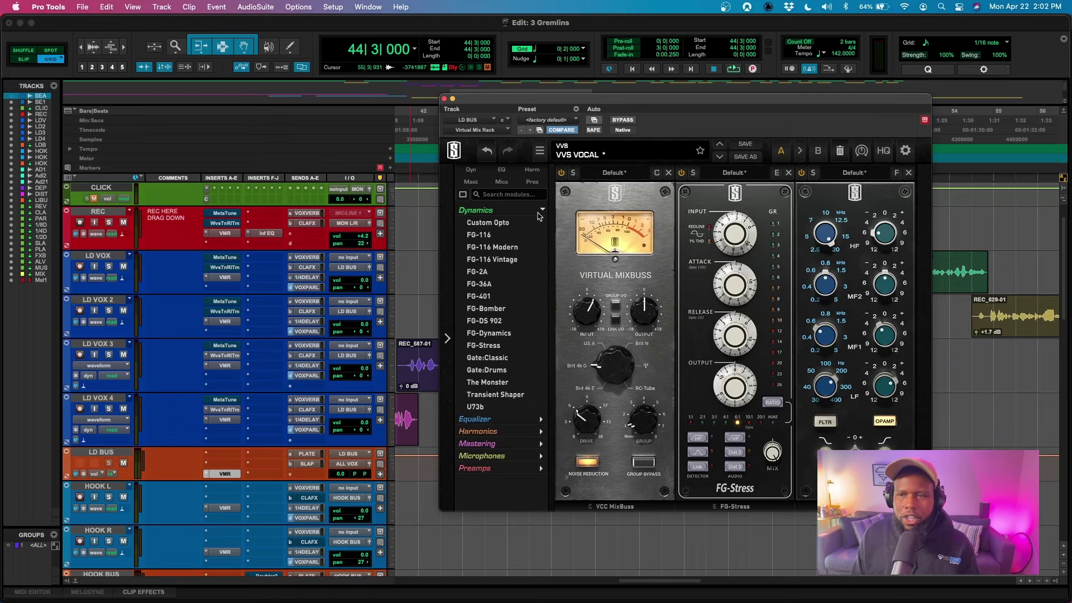
{"action": "left_click", "coordinate": [483, 235]}
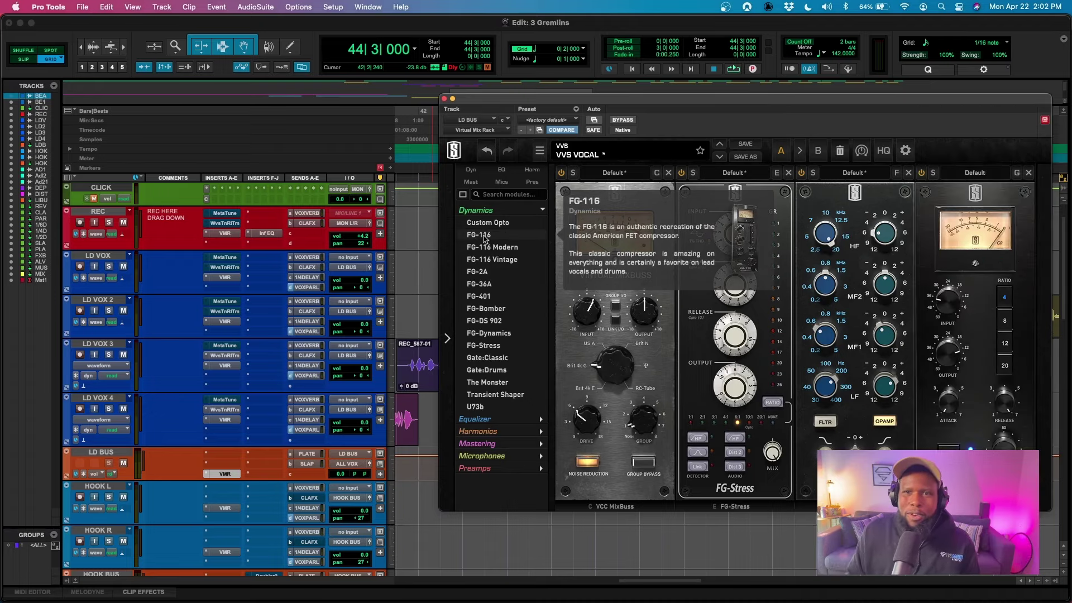
{"action": "left_click_drag", "start_coordinate": [659, 101], "coordinate": [415, 110]}
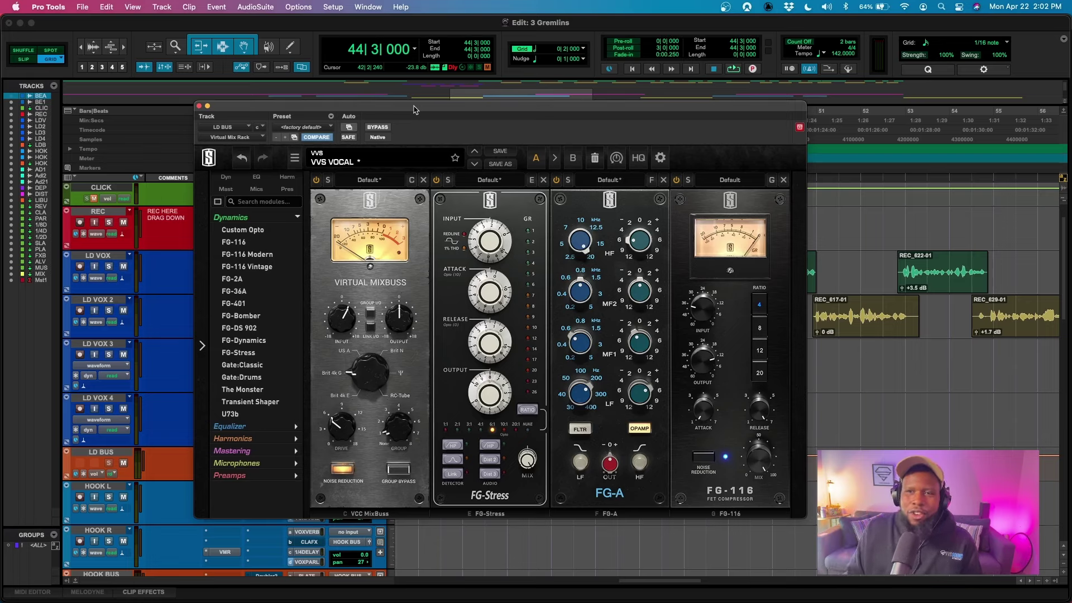
- Set the FG-116's input to about -27.4 dB and its output to -17.0 dB during playback, ending playback when done
{"action": "key", "text": "space"}
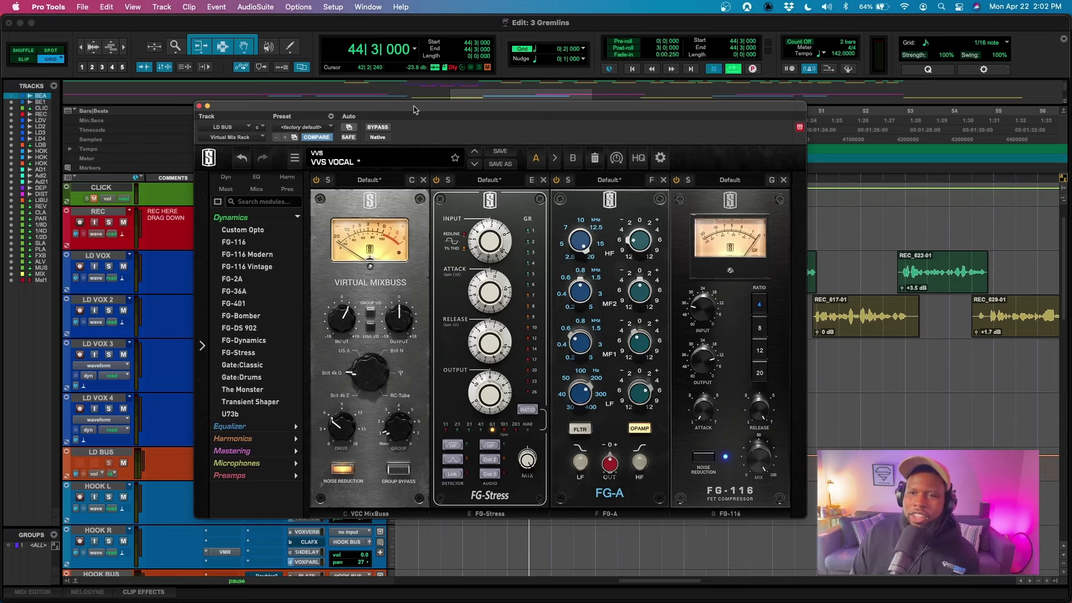
{"action": "mouse_move", "coordinate": [695, 304]}
{"action": "left_click_drag", "start_coordinate": [695, 304], "coordinate": [702, 379]}
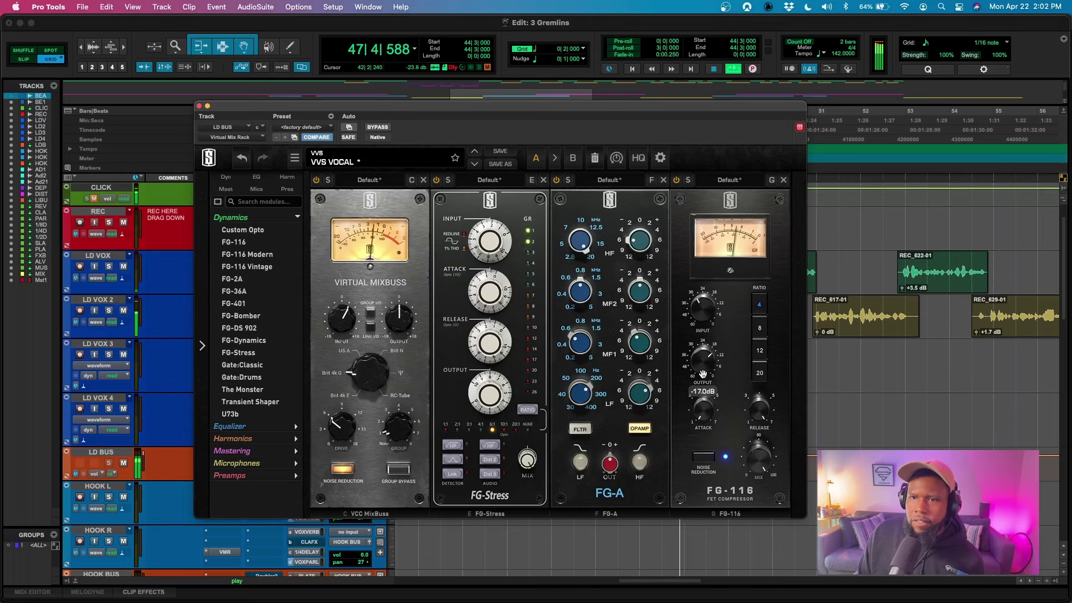
{"action": "mouse_move", "coordinate": [705, 314]}
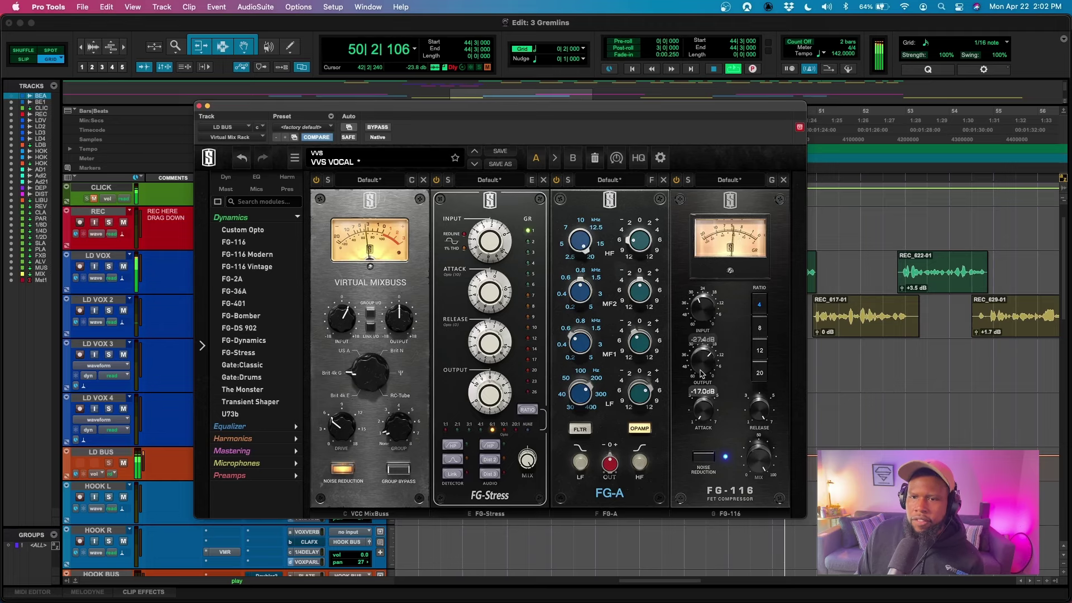
{"action": "mouse_move", "coordinate": [641, 403]}
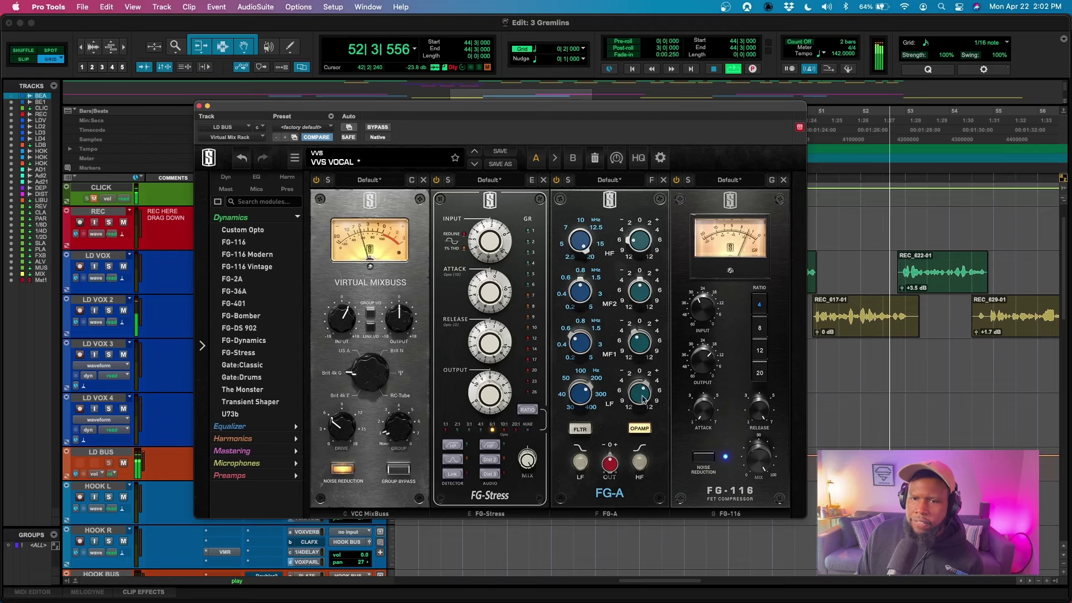
{"action": "key", "text": "space"}
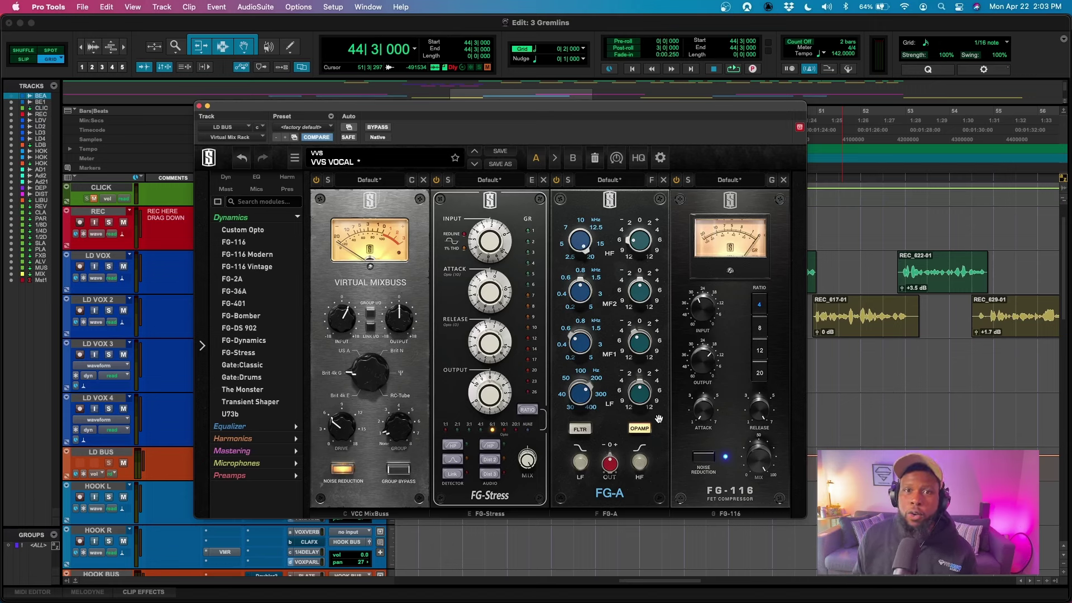
- Add an SD-PE1 equalizer module after the FG-116 and set its low frequency to 100 Hz
{"action": "left_click", "coordinate": [295, 219]}
{"action": "left_click", "coordinate": [286, 230]}
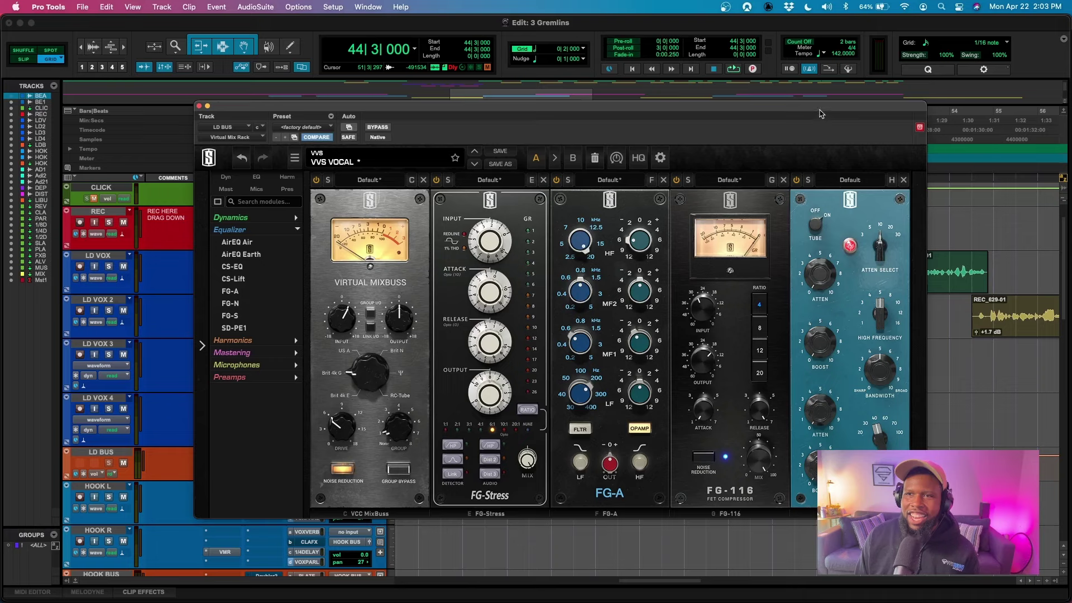
{"action": "left_click_drag", "start_coordinate": [820, 113], "coordinate": [649, 71]}
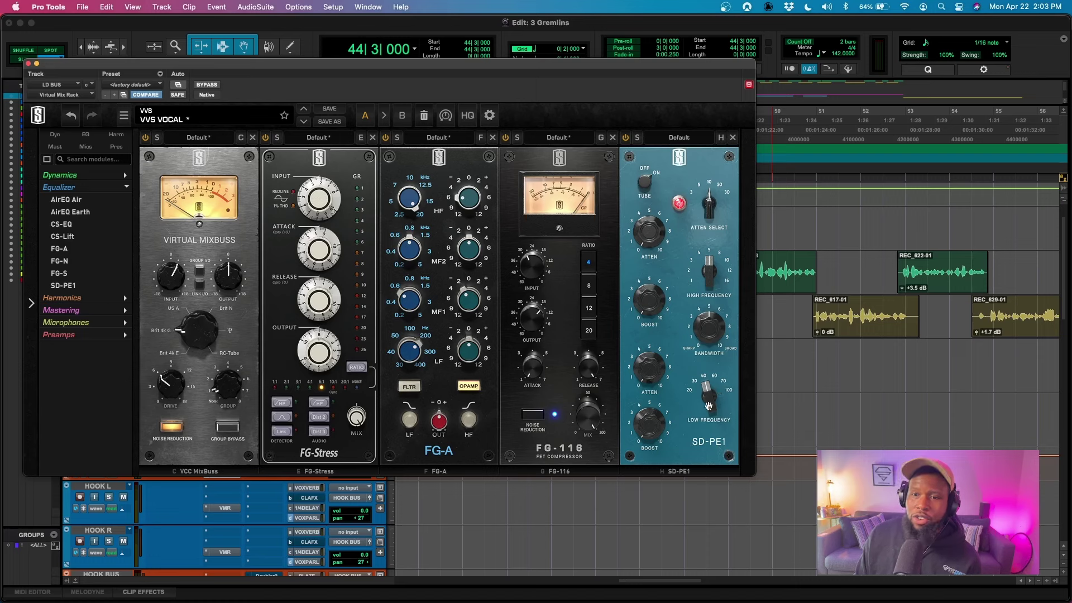
{"action": "left_click_drag", "start_coordinate": [708, 406], "coordinate": [714, 317]}
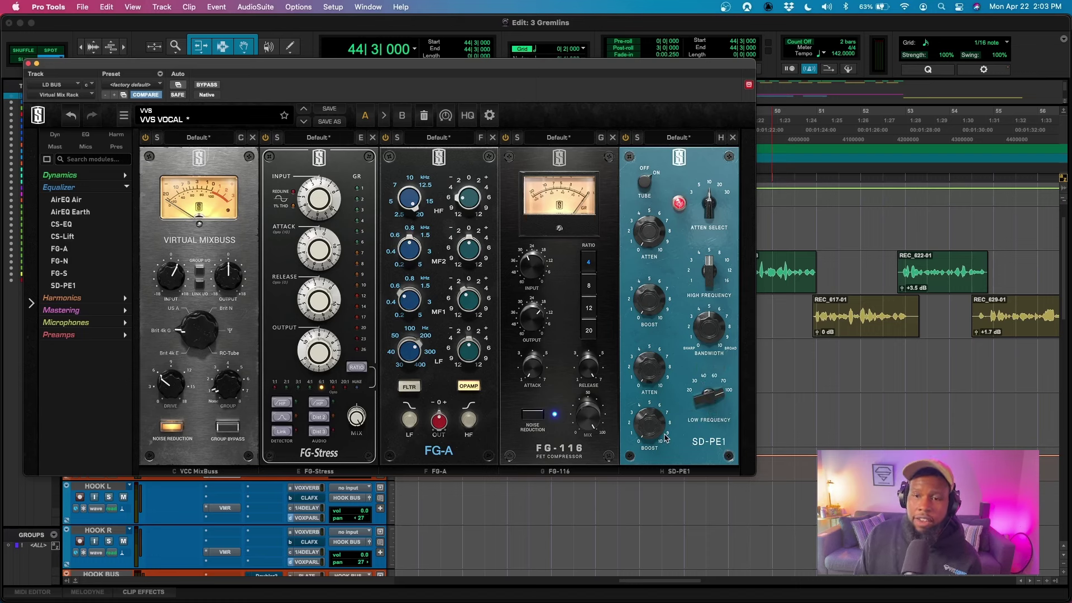
- Try the SD-PE1's low-frequency attenuation from 2.71 upward during playback, reset it to 0.00 and stop playback
{"action": "left_click_drag", "start_coordinate": [646, 364], "coordinate": [637, 341]}
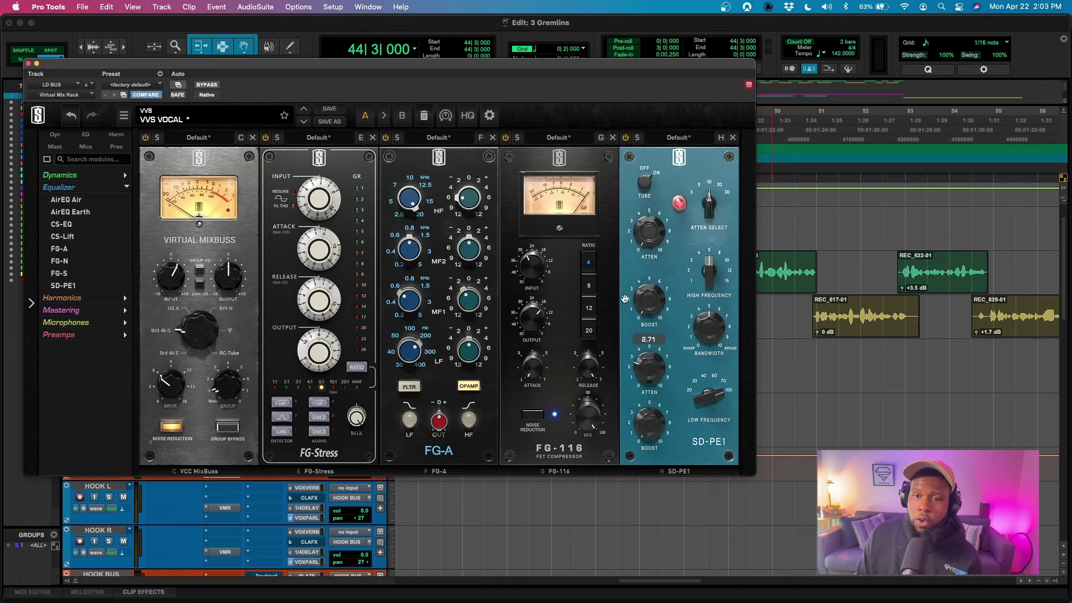
{"action": "key", "text": "space"}
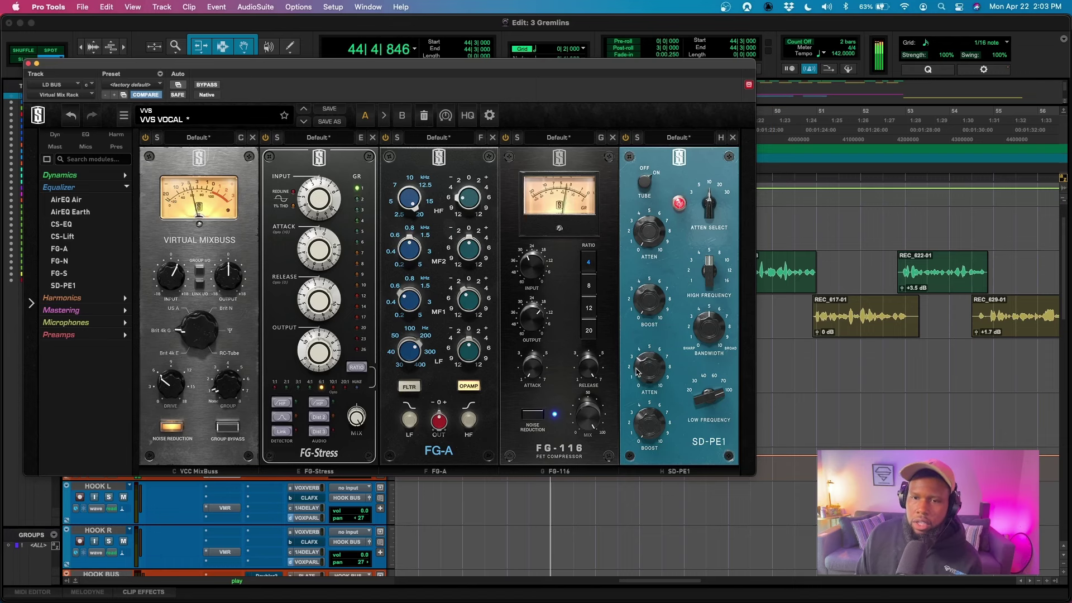
{"action": "scroll", "coordinate": [636, 356], "scroll_direction": "up", "scroll_amount": 3}
{"action": "scroll", "coordinate": [635, 356], "scroll_direction": "up", "scroll_amount": 3}
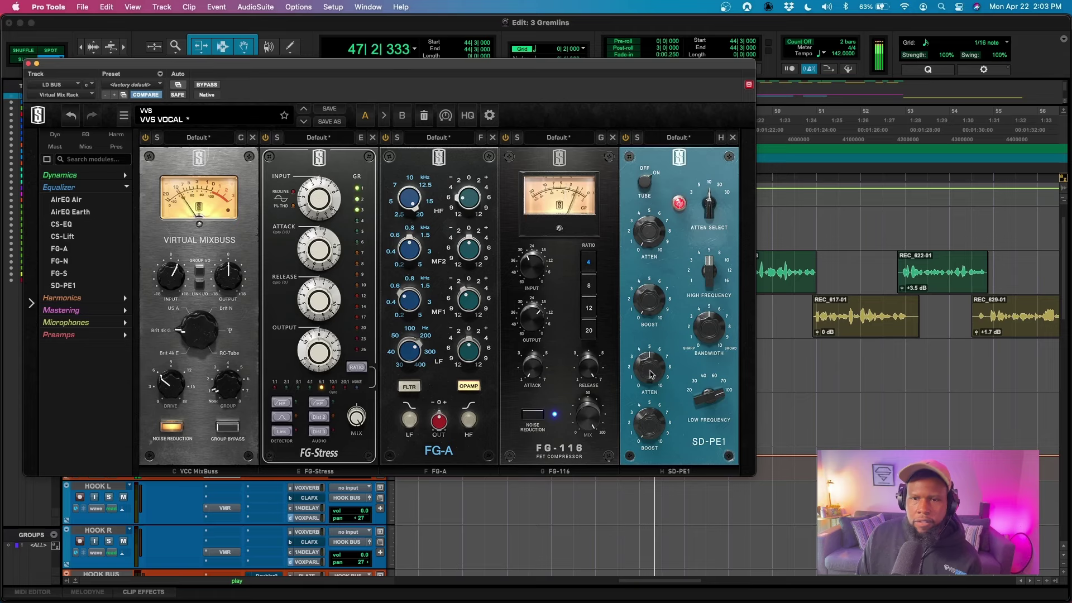
{"action": "scroll", "coordinate": [648, 360], "scroll_direction": "down", "scroll_amount": 1}
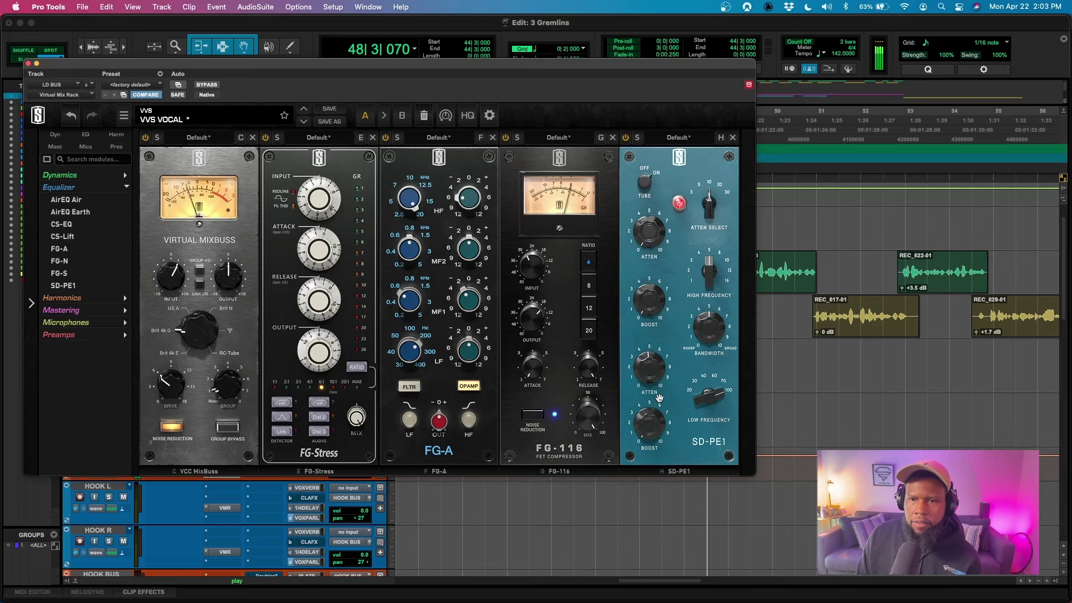
{"action": "left_click", "coordinate": [649, 367], "text": "alt"}
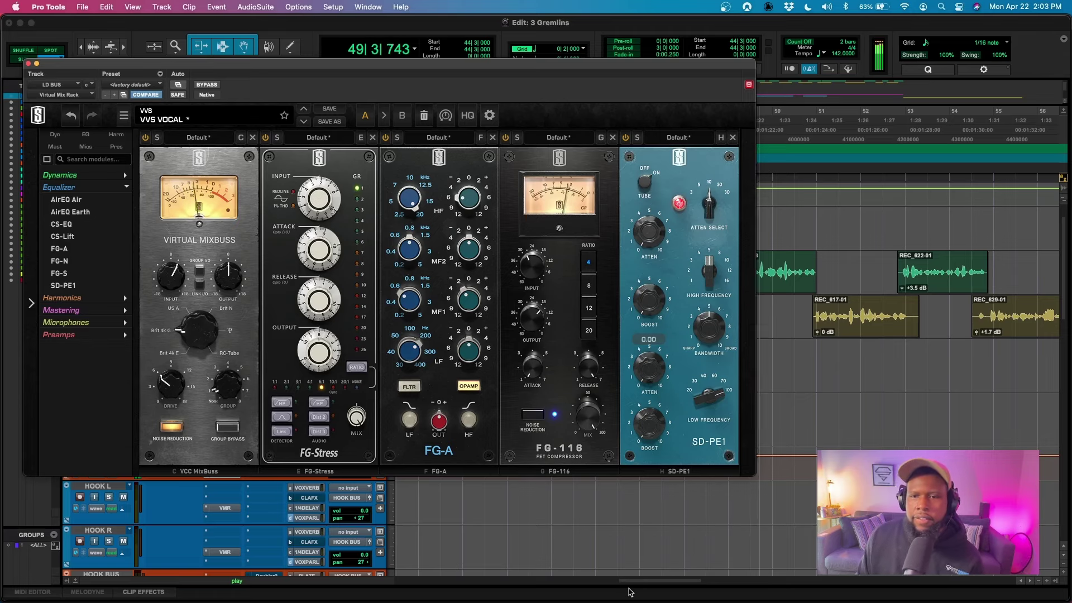
{"action": "key", "text": "space"}
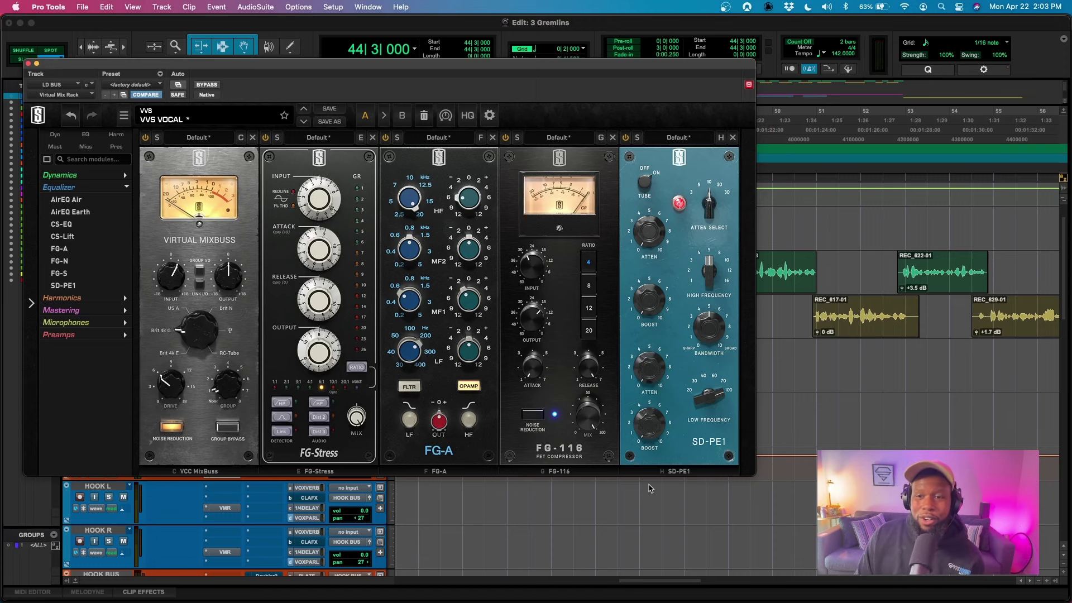
- Dial in the SD-PE1's low-frequency attenuation by ear during playback
{"action": "key", "text": "space"}
{"action": "left_click_drag", "start_coordinate": [632, 377], "coordinate": [628, 359]}
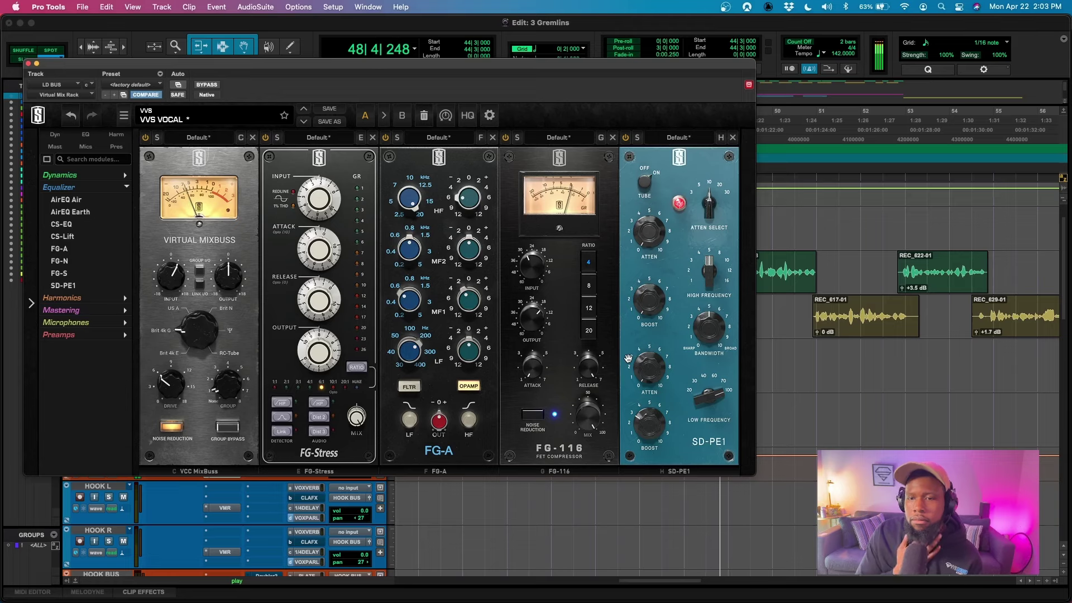
{"action": "left_click_drag", "start_coordinate": [648, 358], "coordinate": [648, 340]}
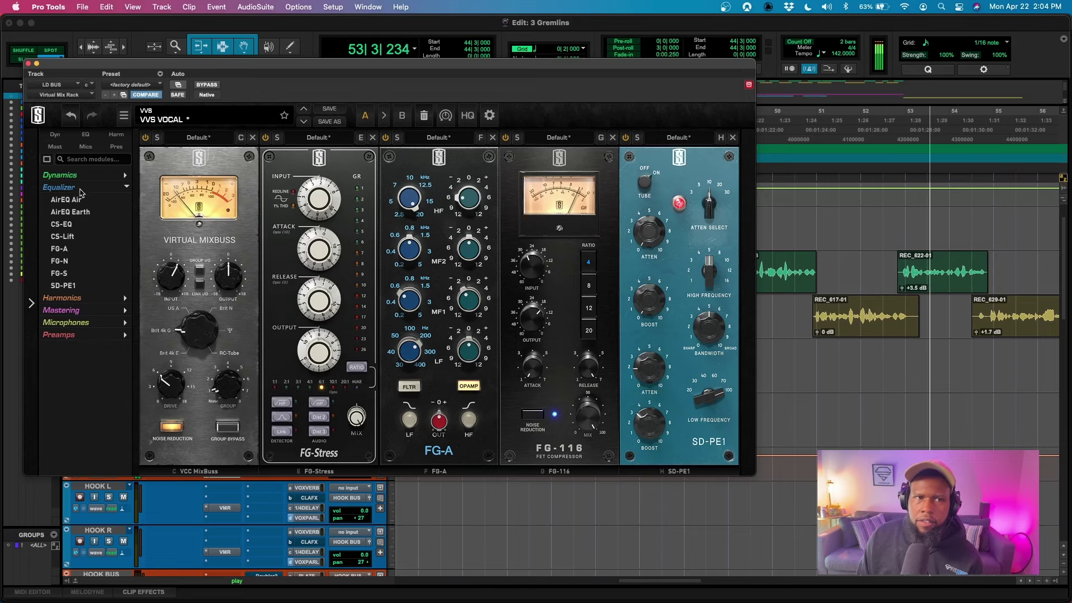
- Add an FG-2A compressor module after the SD-PE1 and stop playback
{"action": "left_click", "coordinate": [60, 176]}
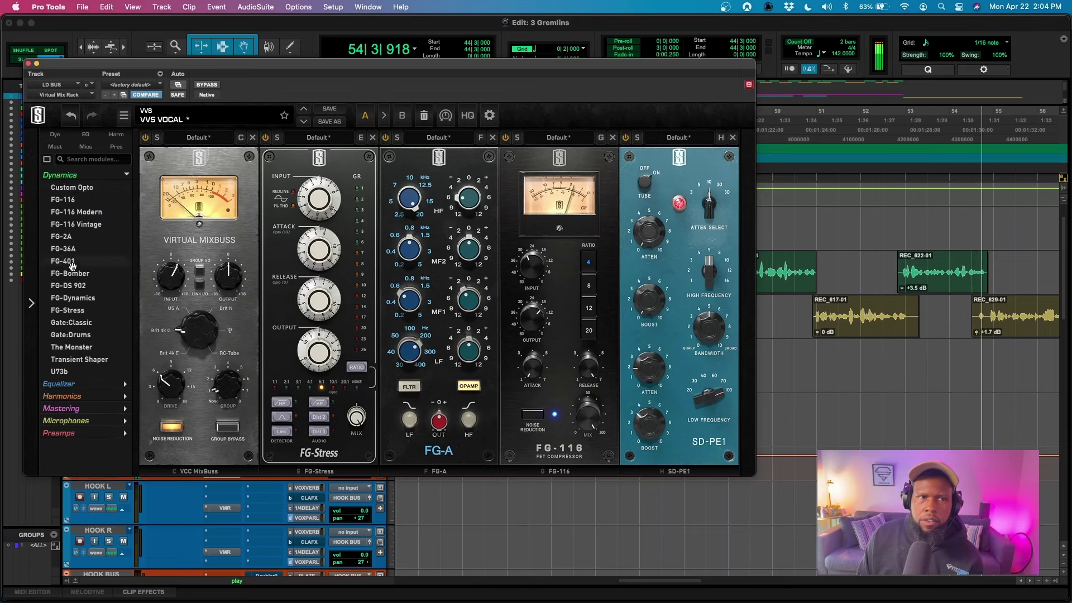
{"action": "double_click", "coordinate": [74, 237]}
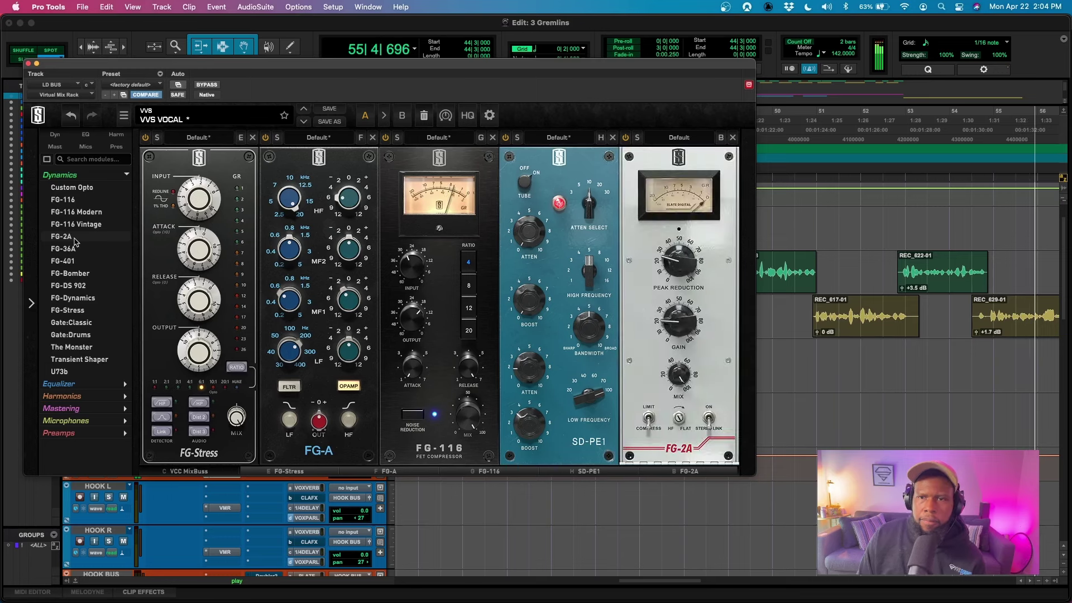
{"action": "key", "text": "space"}
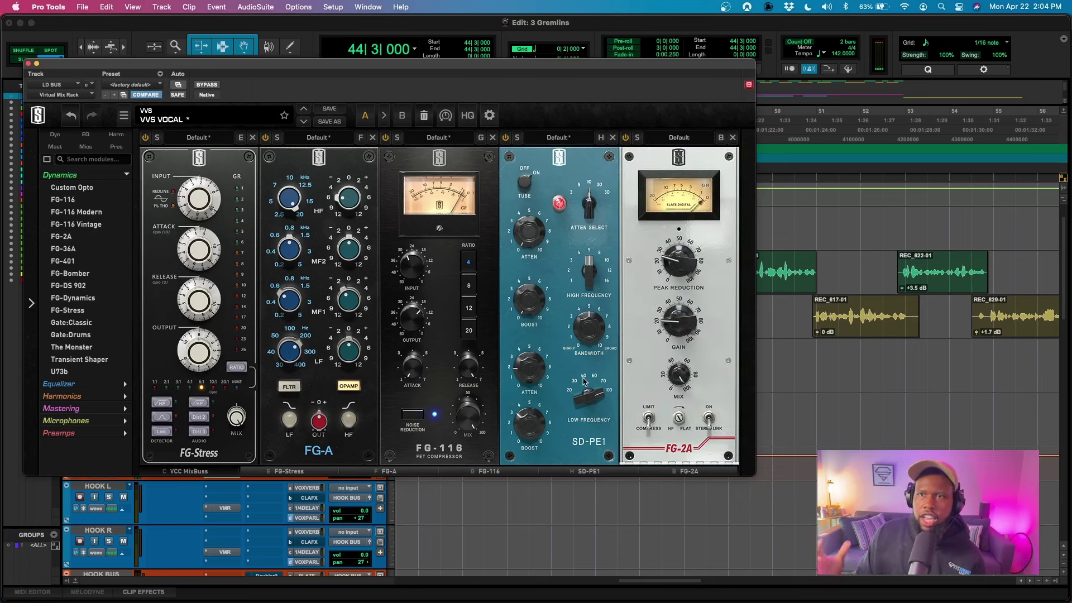
- Set the FG-2A's peak reduction to about 27 and its gain to 26.4 during playback
{"action": "left_click", "coordinate": [679, 417]}
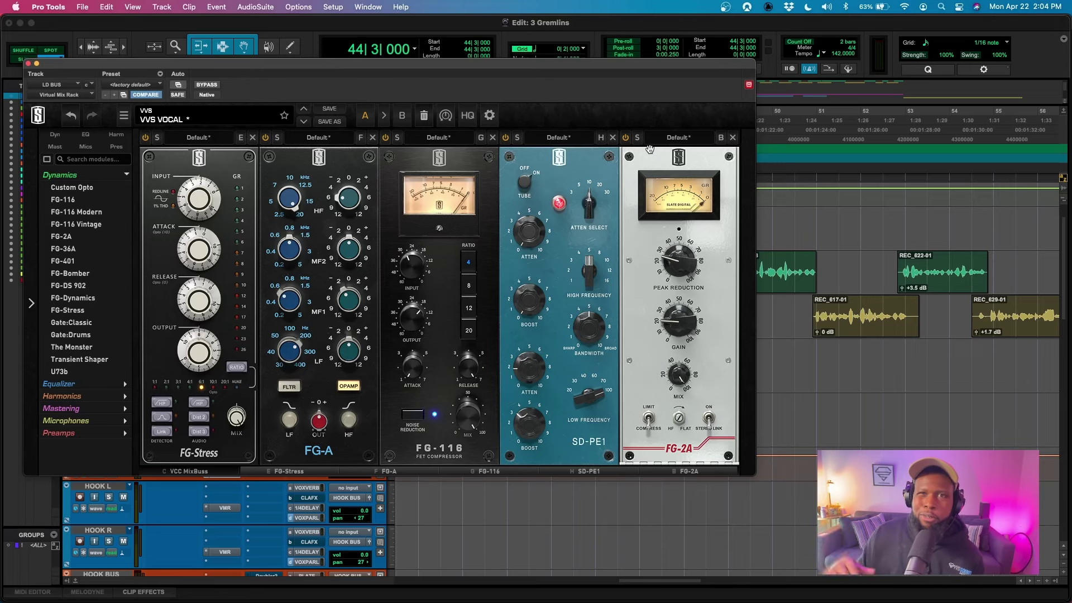
{"action": "key", "text": "space"}
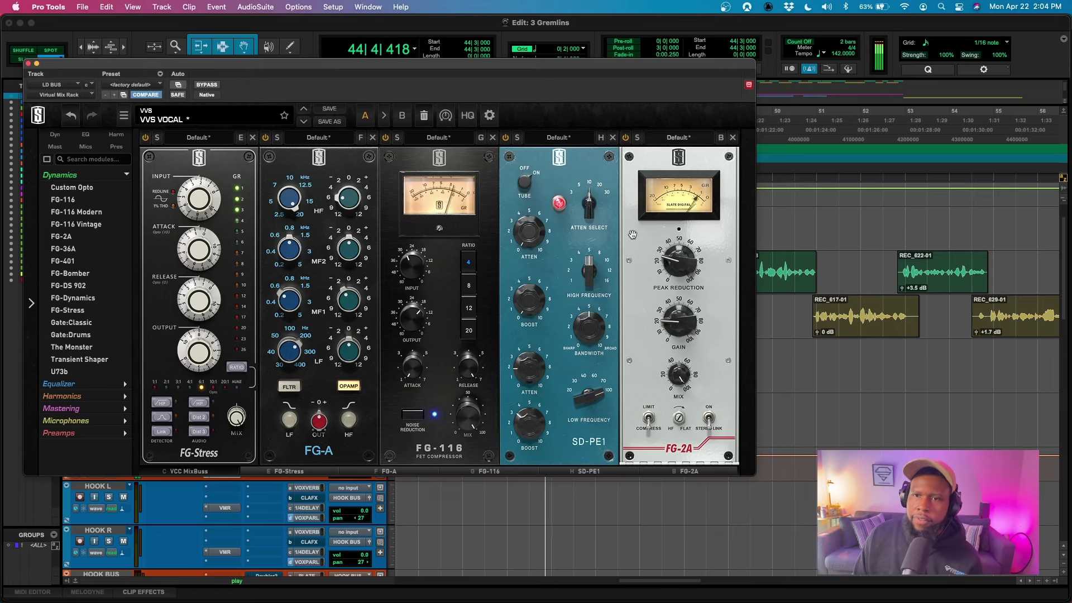
{"action": "mouse_move", "coordinate": [686, 264]}
{"action": "scroll", "coordinate": [686, 264], "scroll_direction": "up", "scroll_amount": 2}
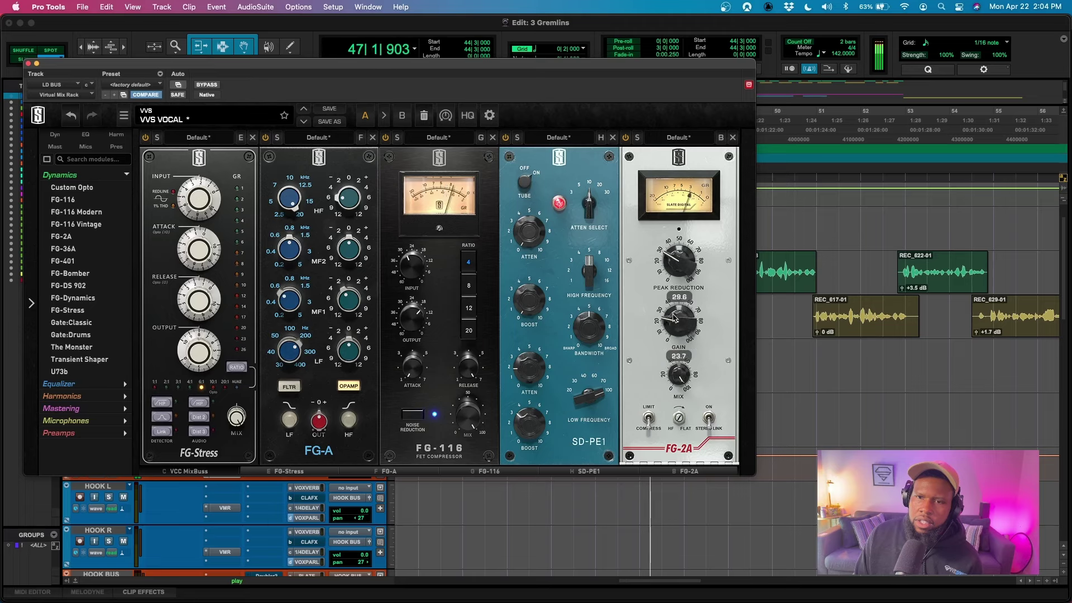
{"action": "scroll", "coordinate": [675, 309], "scroll_direction": "up", "scroll_amount": 3}
{"action": "scroll", "coordinate": [675, 309], "scroll_direction": "up", "scroll_amount": 2}
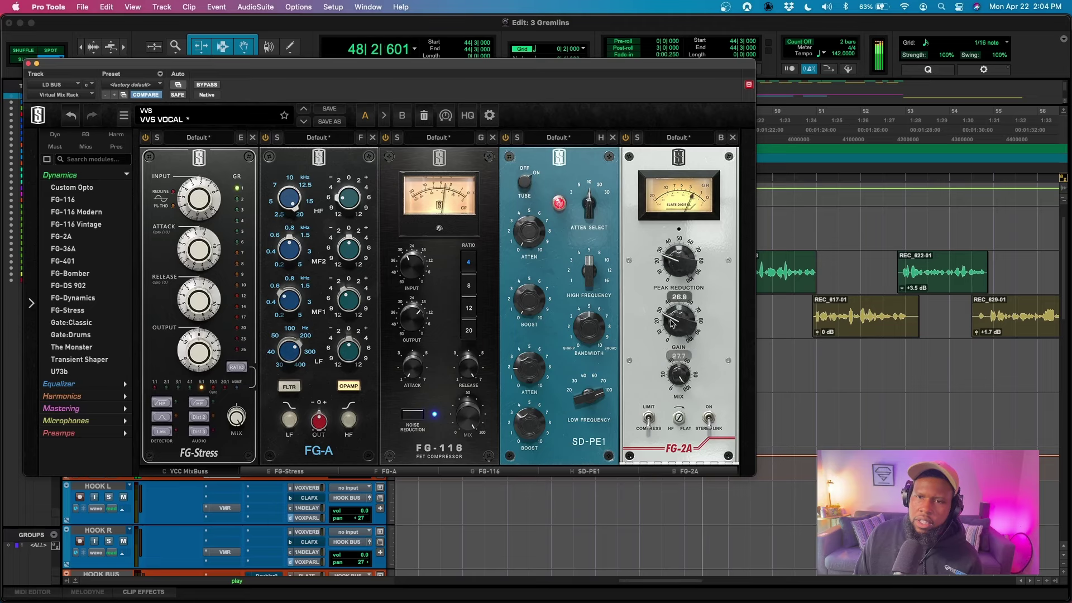
{"action": "scroll", "coordinate": [674, 311], "scroll_direction": "down", "scroll_amount": 3}
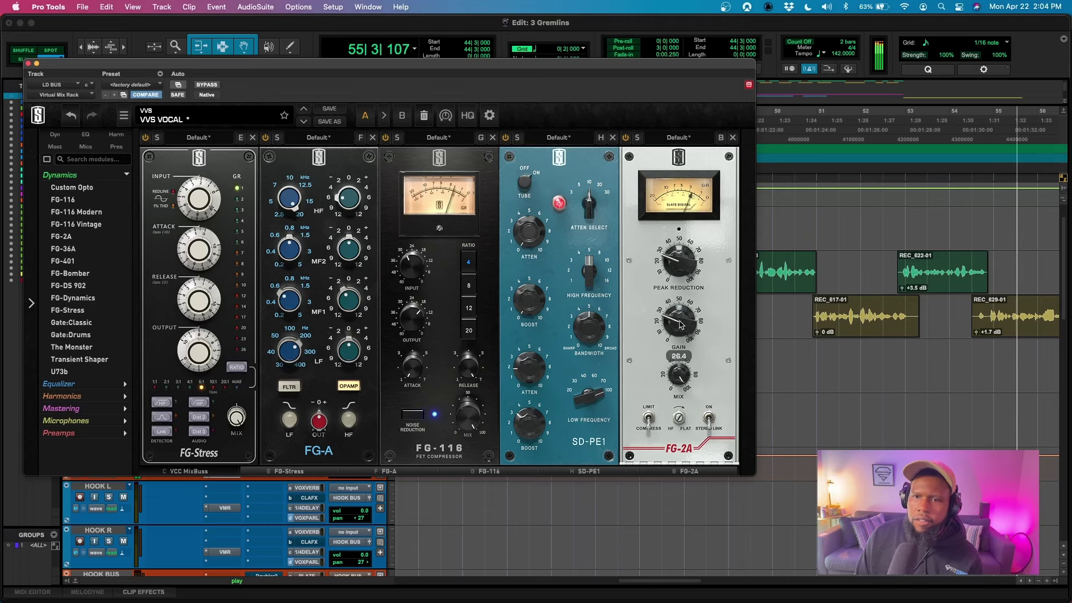
- Fine-tune the FG-2A's gain by ear around 26 while replaying the section, and close the plug-in window
{"action": "mouse_move", "coordinate": [672, 323]}
{"action": "key", "text": "space"}
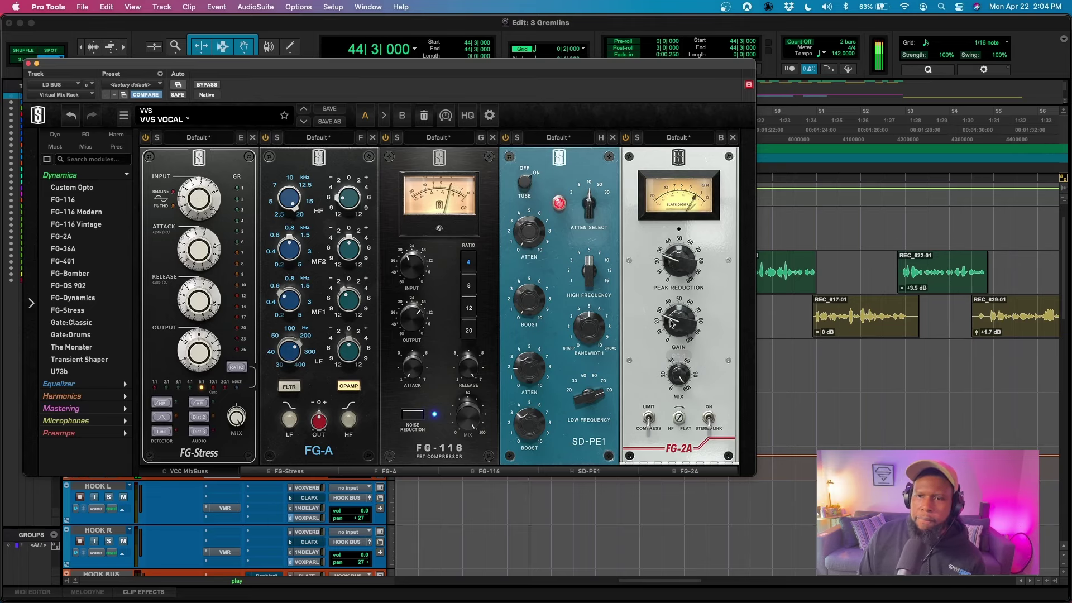
{"action": "key", "text": "space"}
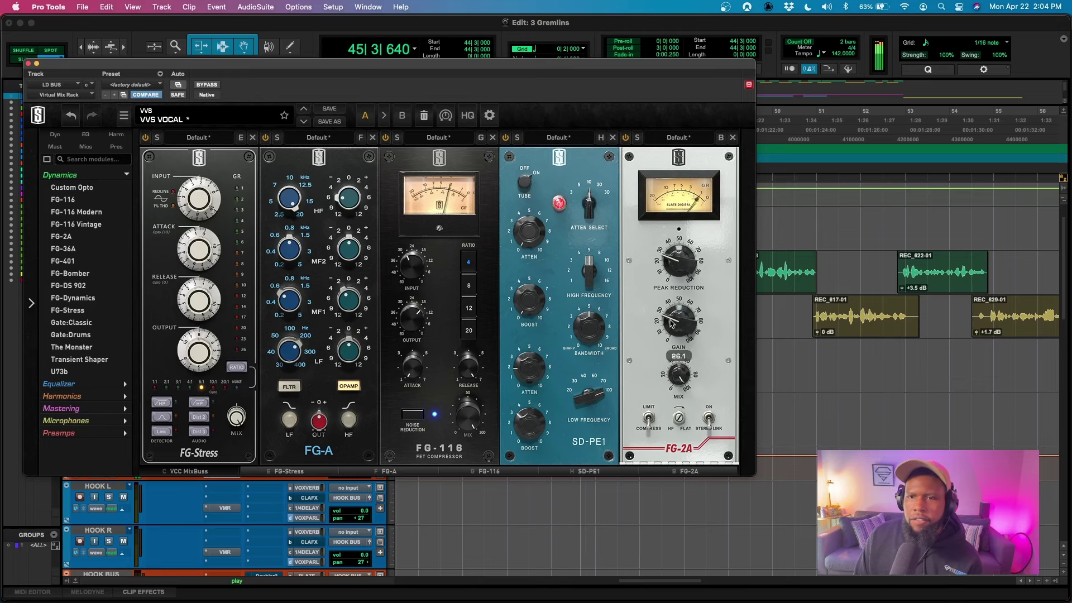
{"action": "scroll", "coordinate": [671, 323], "scroll_direction": "up", "scroll_amount": 2}
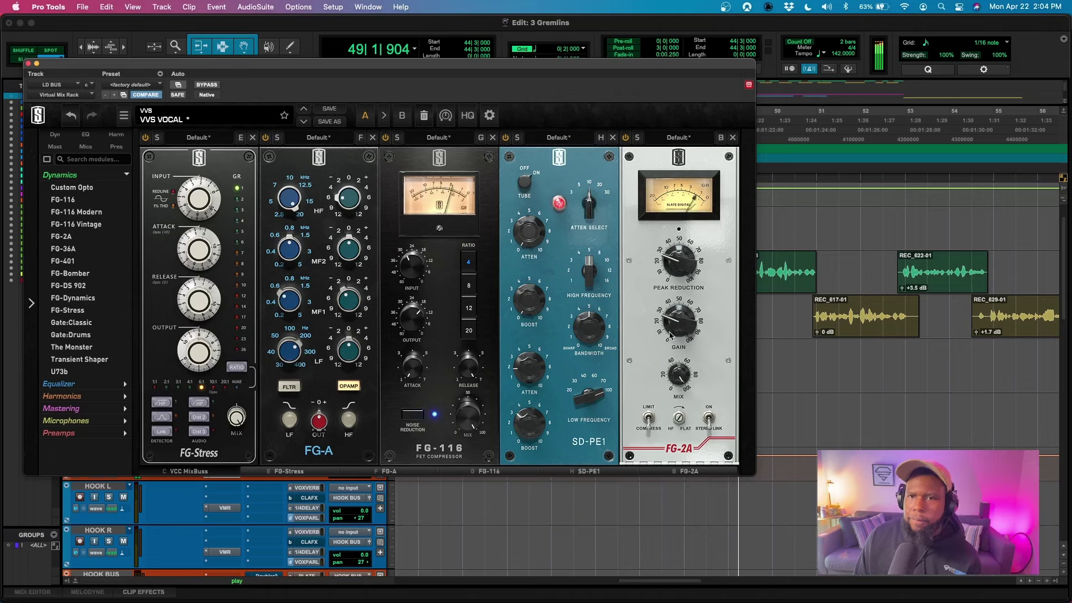
{"action": "left_click", "coordinate": [28, 64]}
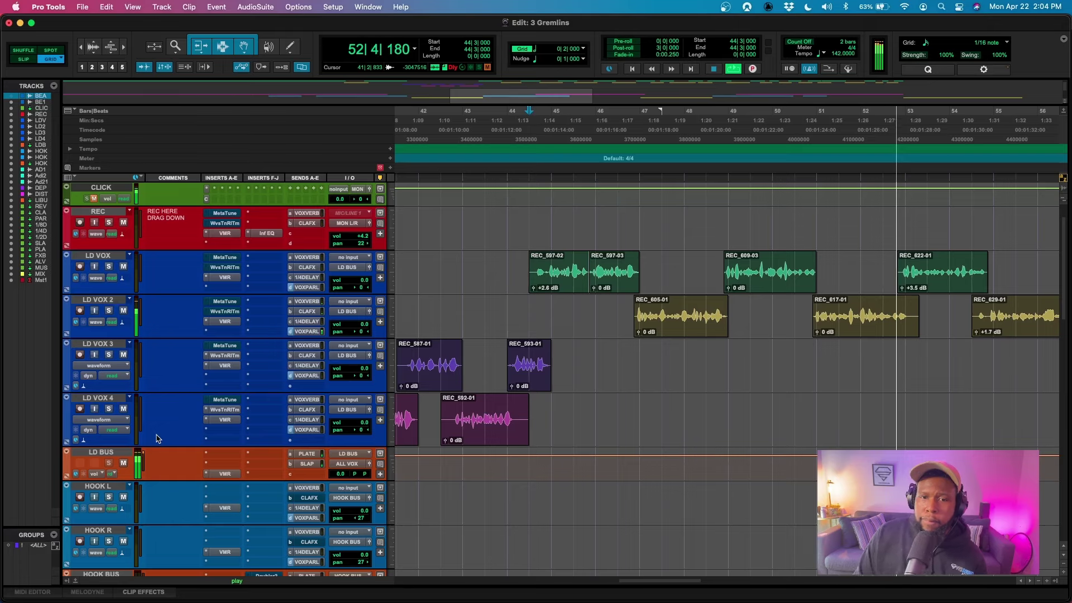
{"action": "key", "text": "space"}
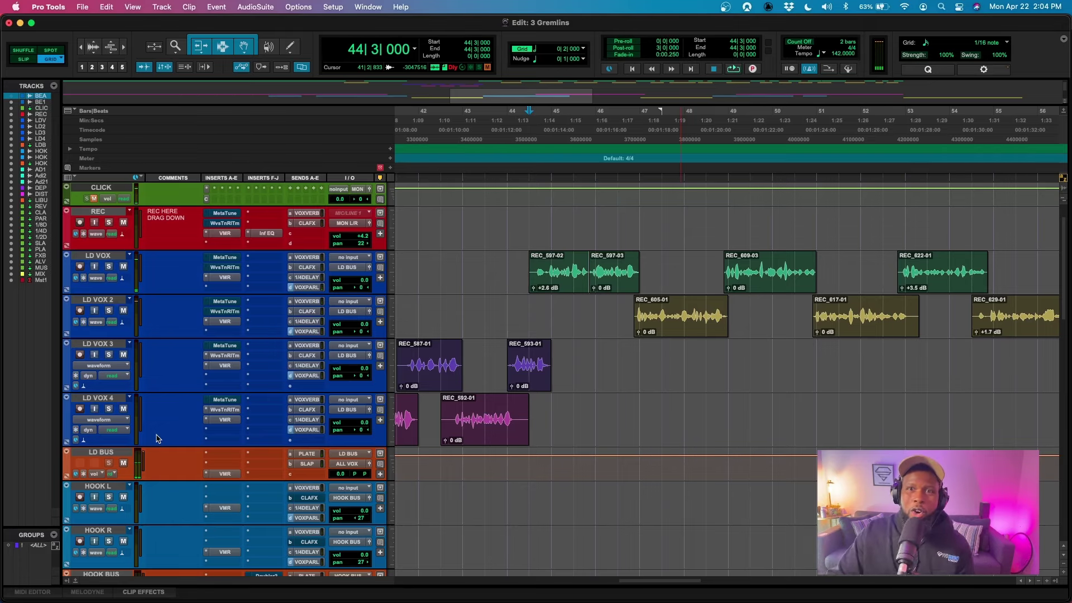
- Bypass the VMR insert on the LD BUS track and play the section to hear the vocals without it
{"action": "right_click", "coordinate": [226, 474]}
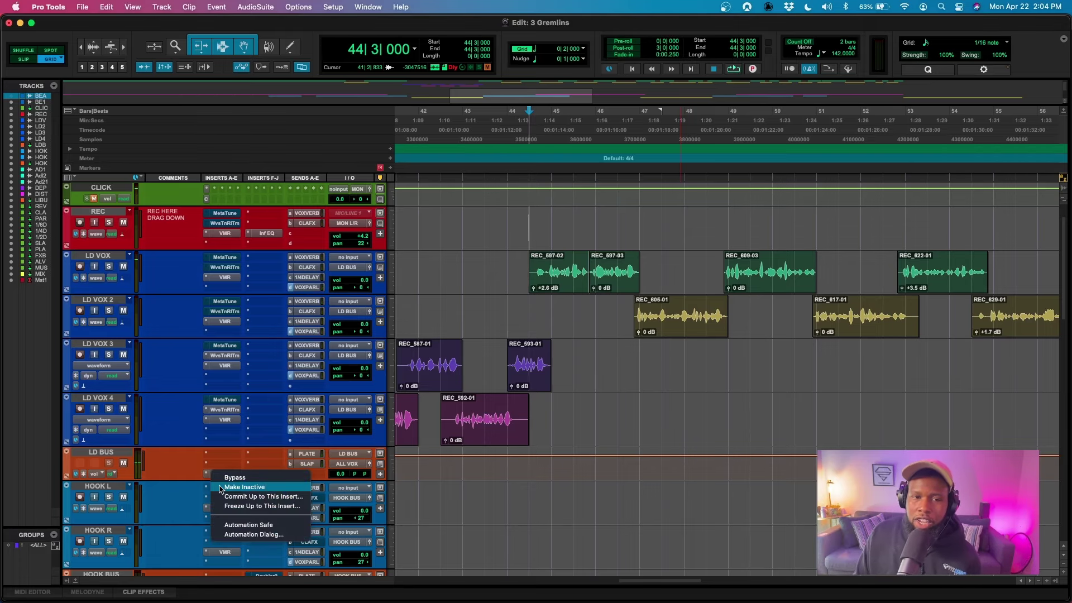
{"action": "left_click", "coordinate": [246, 487]}
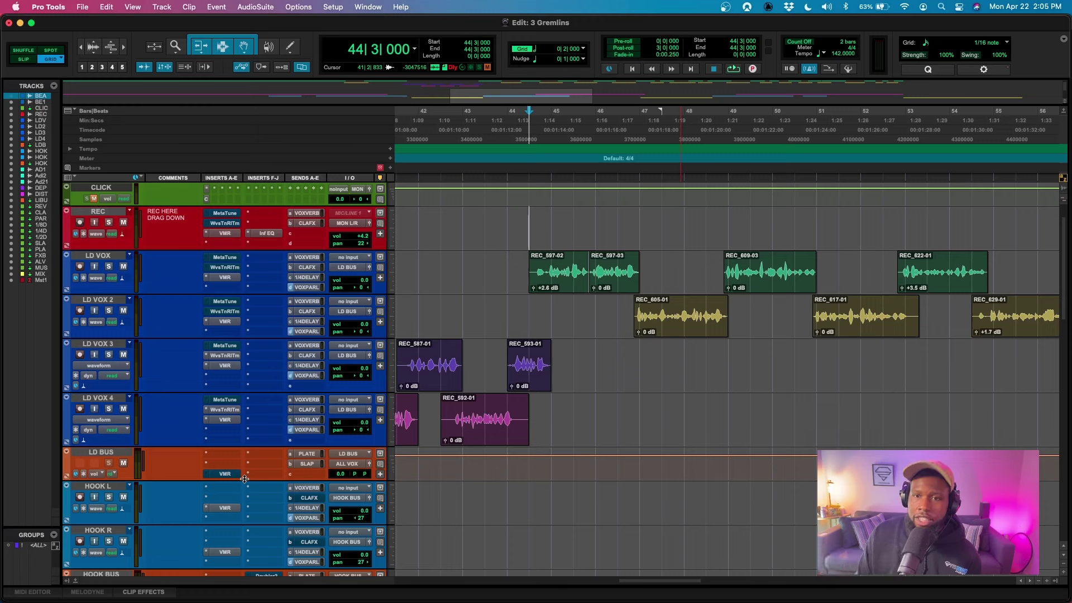
{"action": "key", "text": "space"}
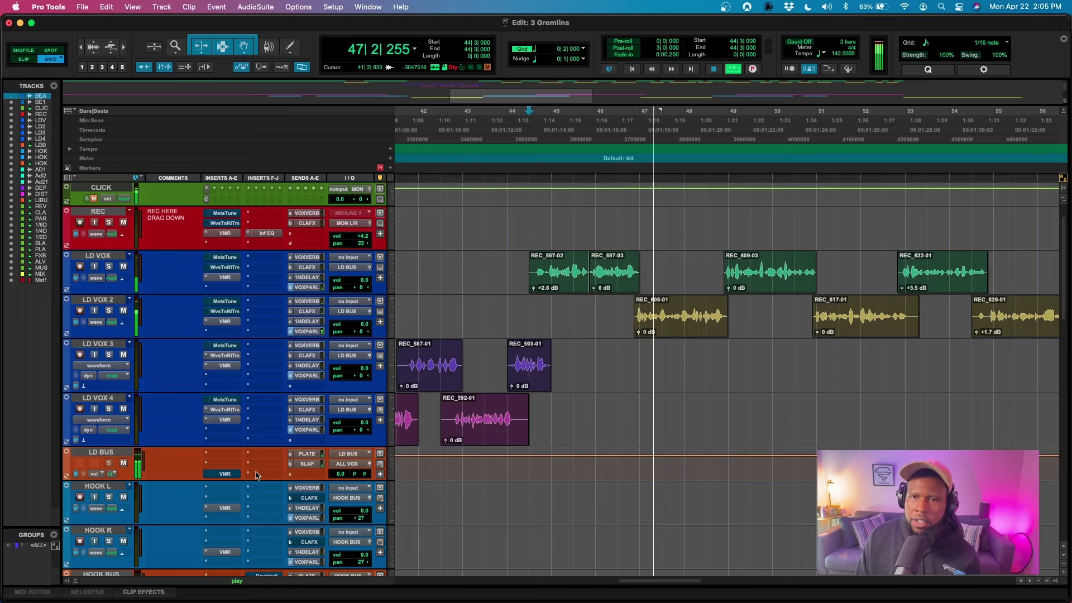
- Re-enable the bypassed VMR insert on the LD BUS track and play the section with it active
{"action": "key", "text": "space"}
{"action": "right_click", "coordinate": [212, 476]}
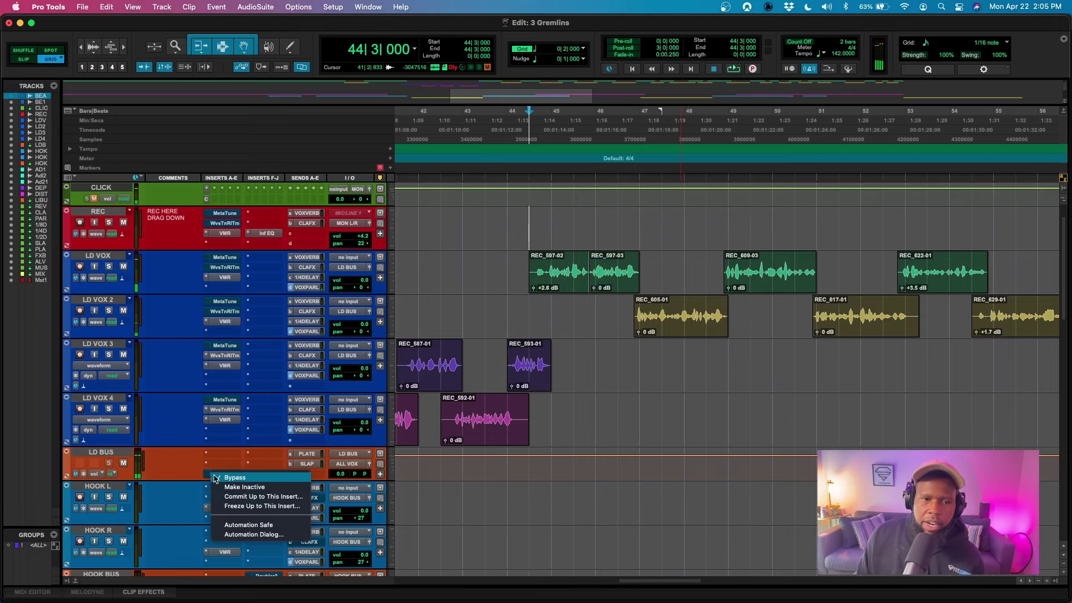
{"action": "left_click", "coordinate": [218, 478]}
{"action": "key", "text": "space"}
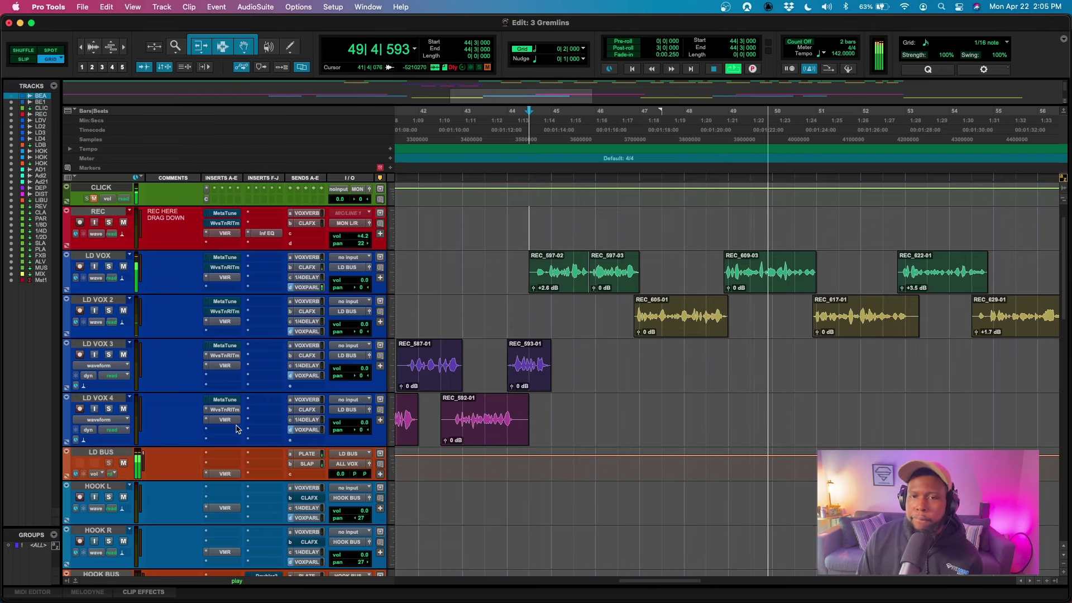
{"action": "key", "text": "space"}
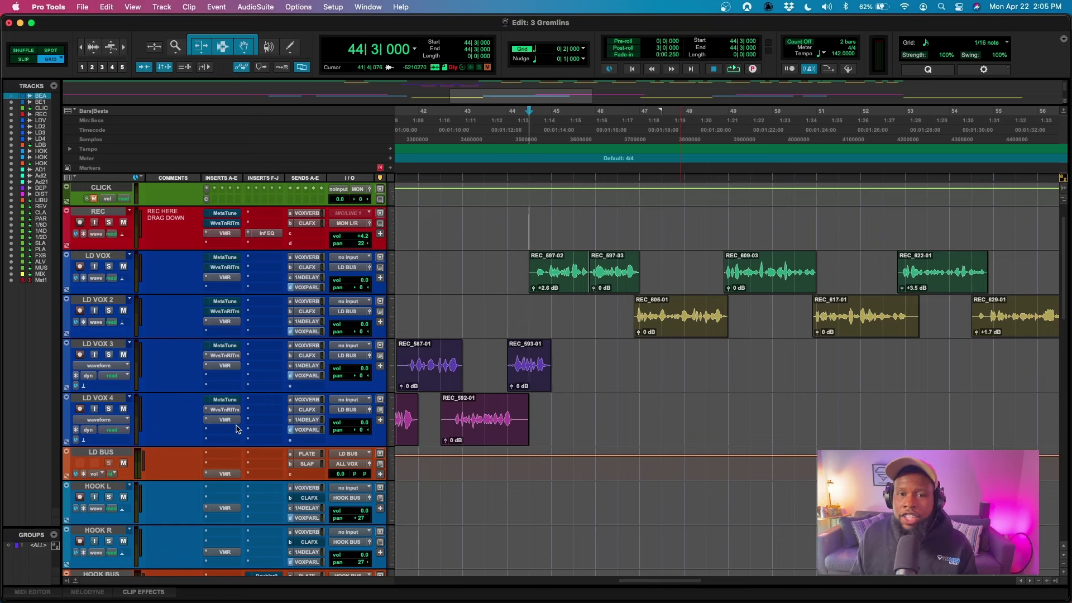
- Insert the Inf EQ plug-in in the first F-J slot of the LD BUS track and move its window aside
{"action": "left_click", "coordinate": [272, 456]}
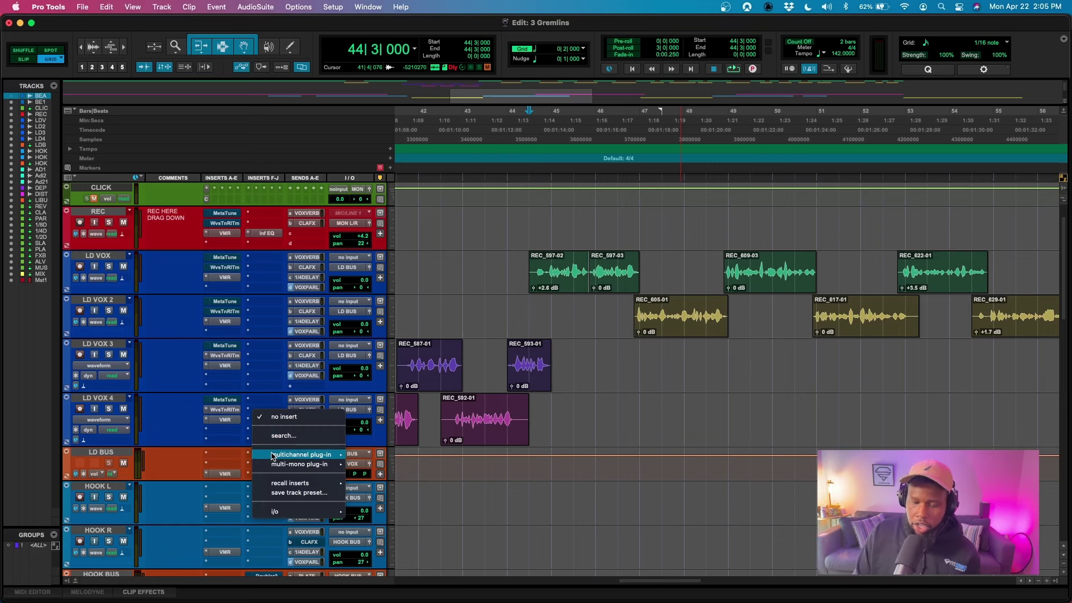
{"action": "left_click", "coordinate": [276, 435]}
{"action": "type", "text": "inf"}
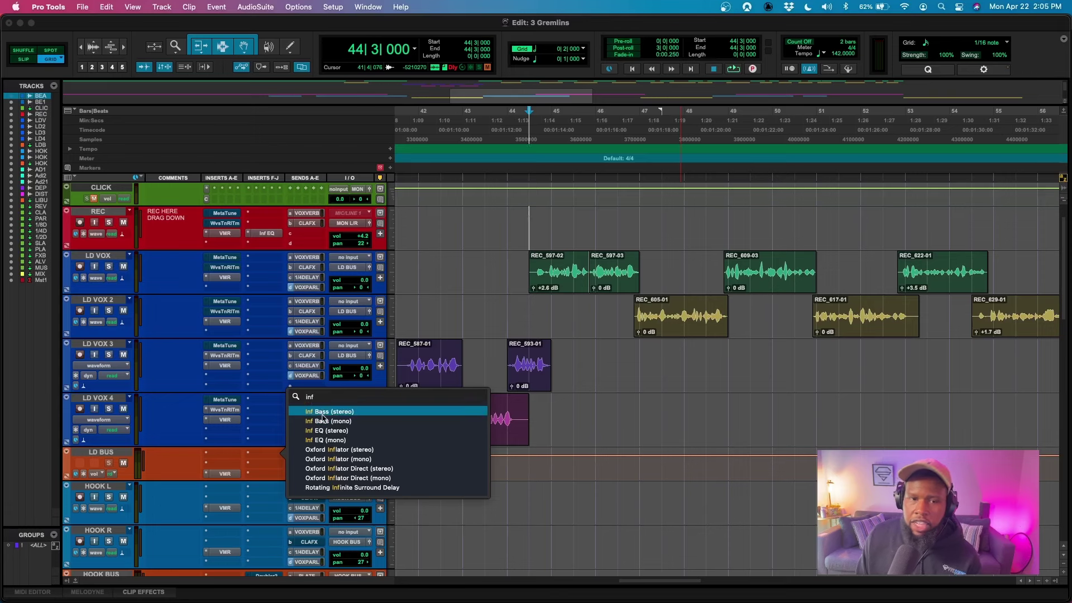
{"action": "left_click", "coordinate": [321, 440]}
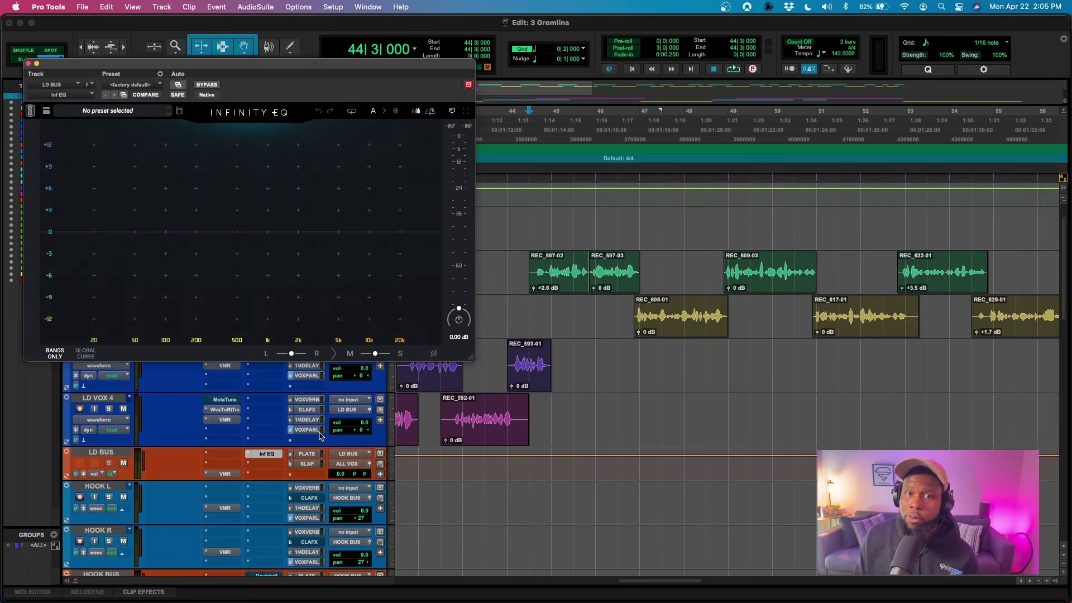
{"action": "left_click_drag", "start_coordinate": [206, 67], "coordinate": [579, 149]}
- Add an Infinity EQ bell band cutting about 2.35 dB around 392 Hz while playing the section
{"action": "key", "text": "space"}
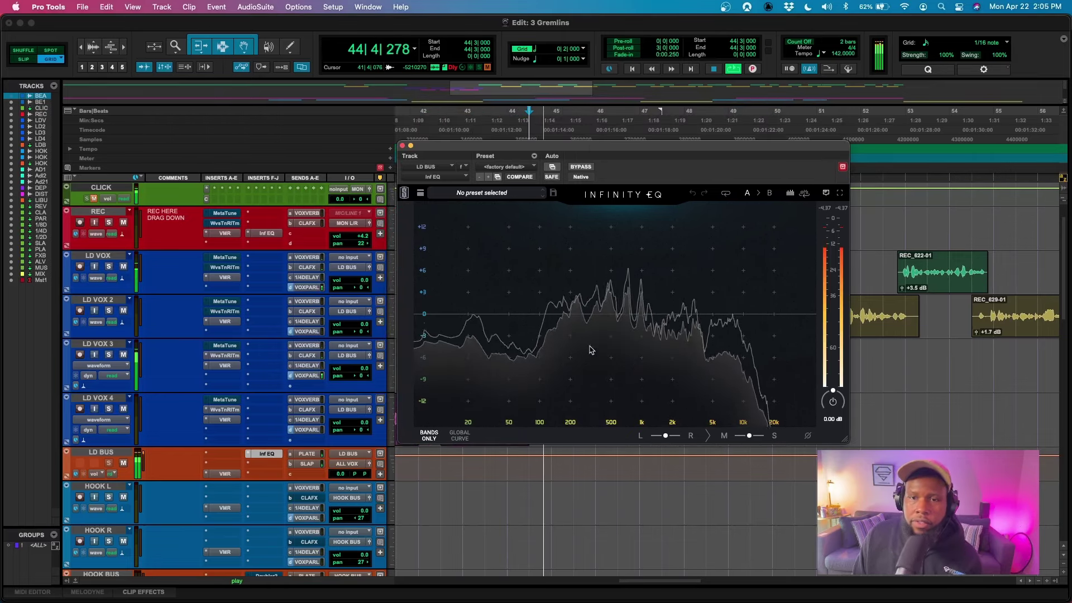
{"action": "left_click", "coordinate": [593, 312]}
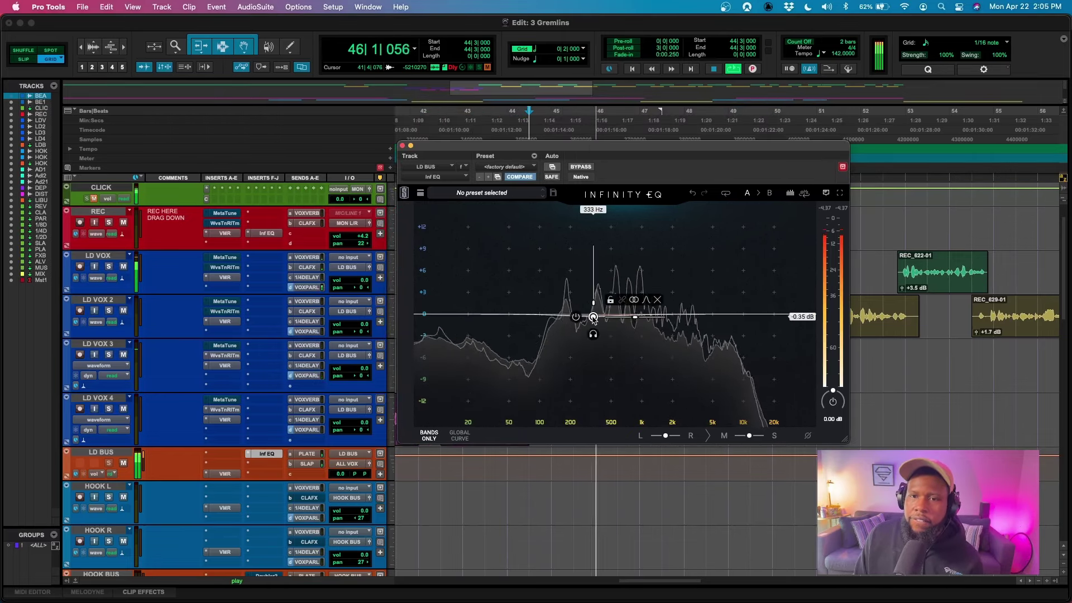
{"action": "left_click_drag", "start_coordinate": [594, 312], "coordinate": [655, 297]}
{"action": "left_click", "coordinate": [597, 259]}
{"action": "key", "text": "space"}
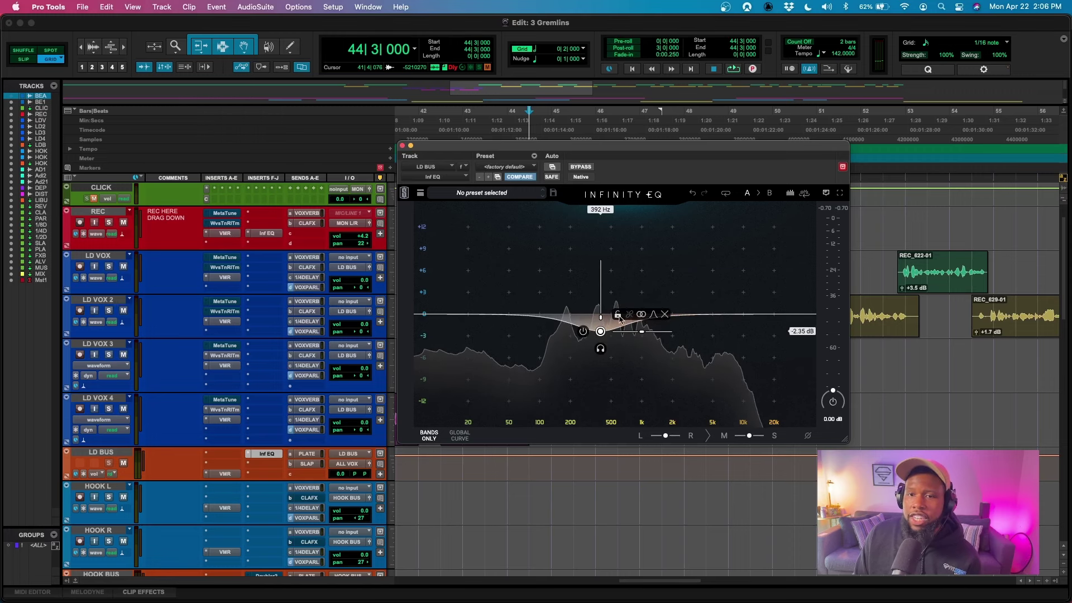
- Audition the band in isolation, set it to about -3.05 dB at 492 Hz, and close the EQ window
{"action": "mouse_move", "coordinate": [601, 350]}
{"action": "left_mouse_down"}
{"action": "mouse_move", "coordinate": [619, 349]}
{"action": "mouse_move", "coordinate": [605, 348]}
{"action": "left_mouse_up"}
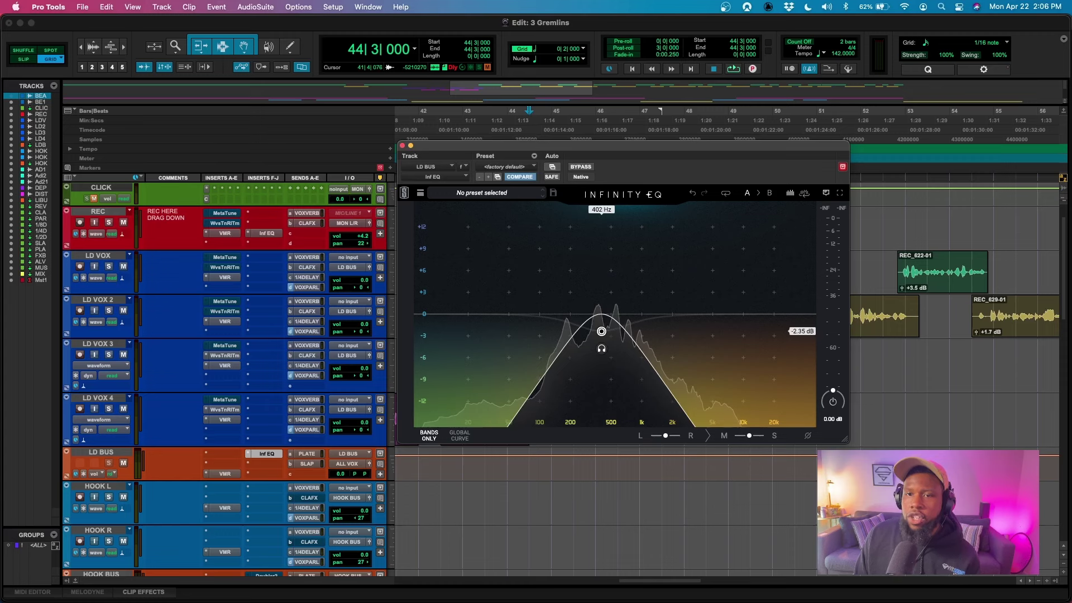
{"action": "left_click_drag", "start_coordinate": [601, 348], "coordinate": [601, 349]}
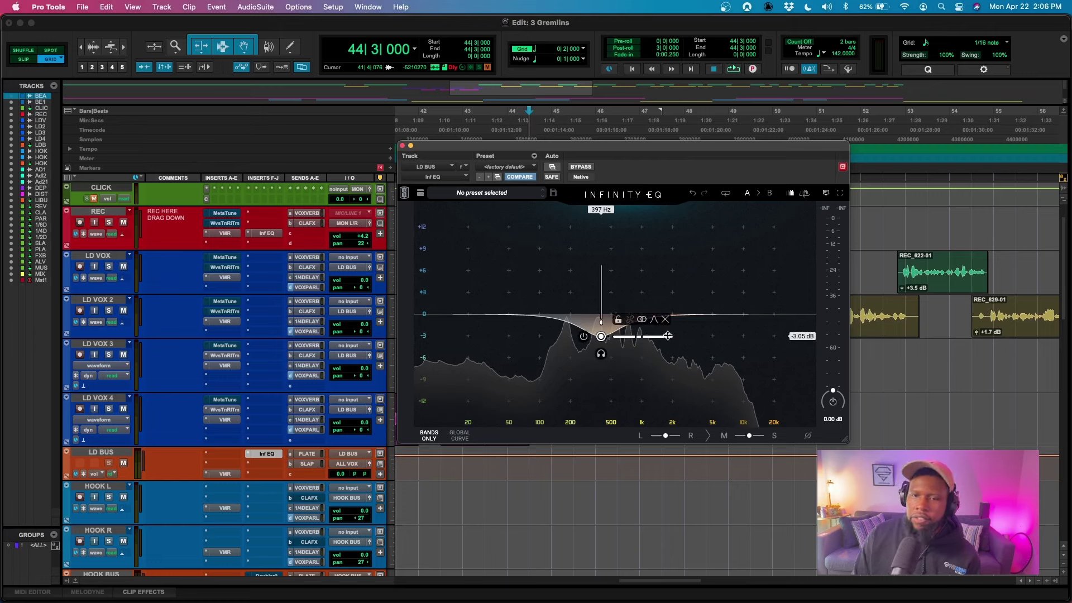
{"action": "key", "text": "space"}
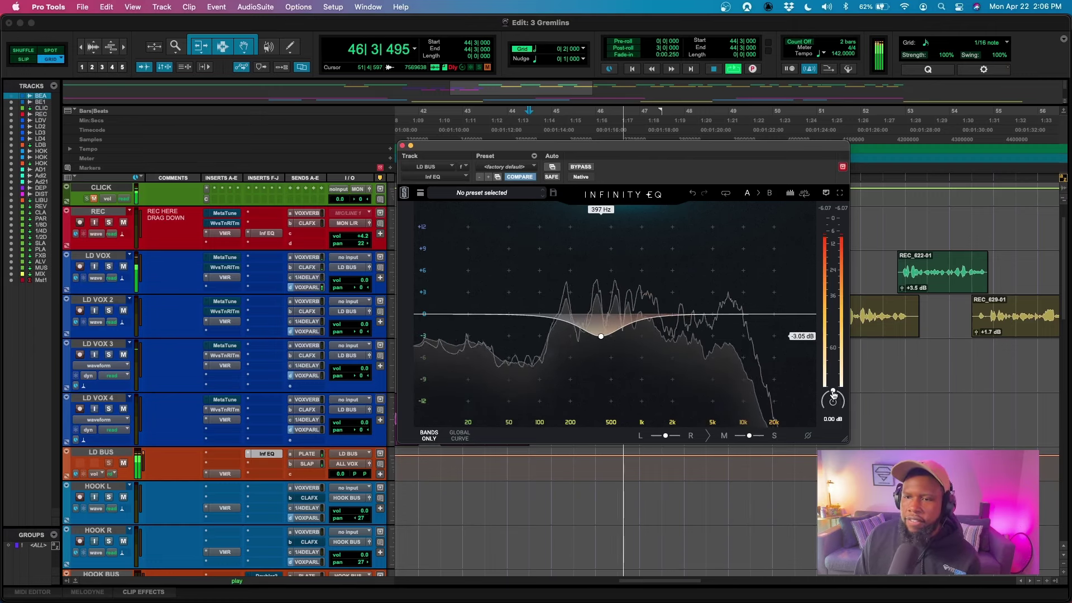
{"action": "left_click", "coordinate": [602, 355]}
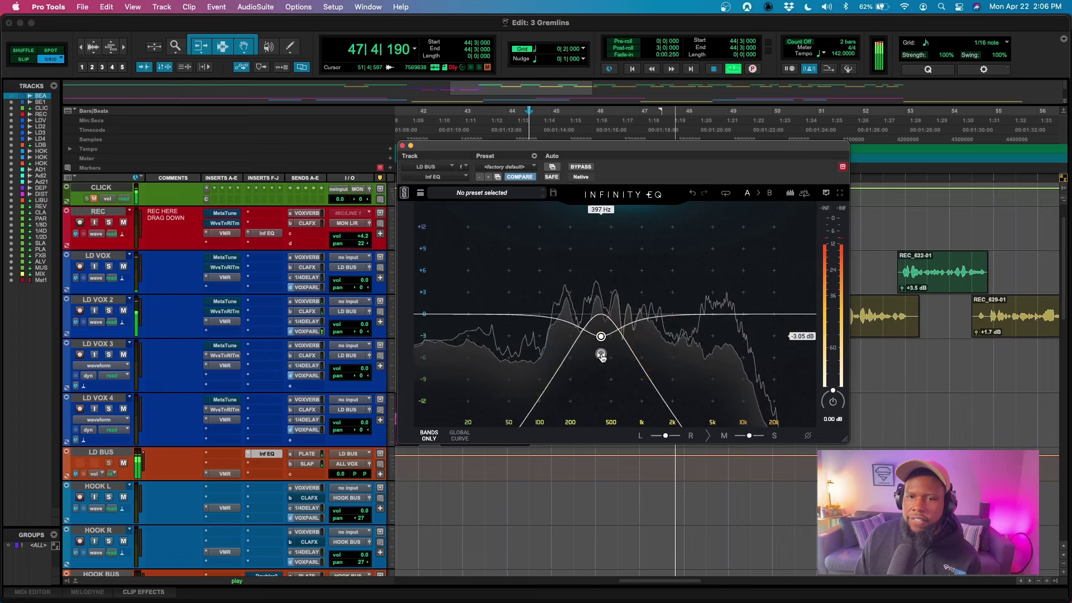
{"action": "left_click_drag", "start_coordinate": [601, 355], "coordinate": [611, 356]}
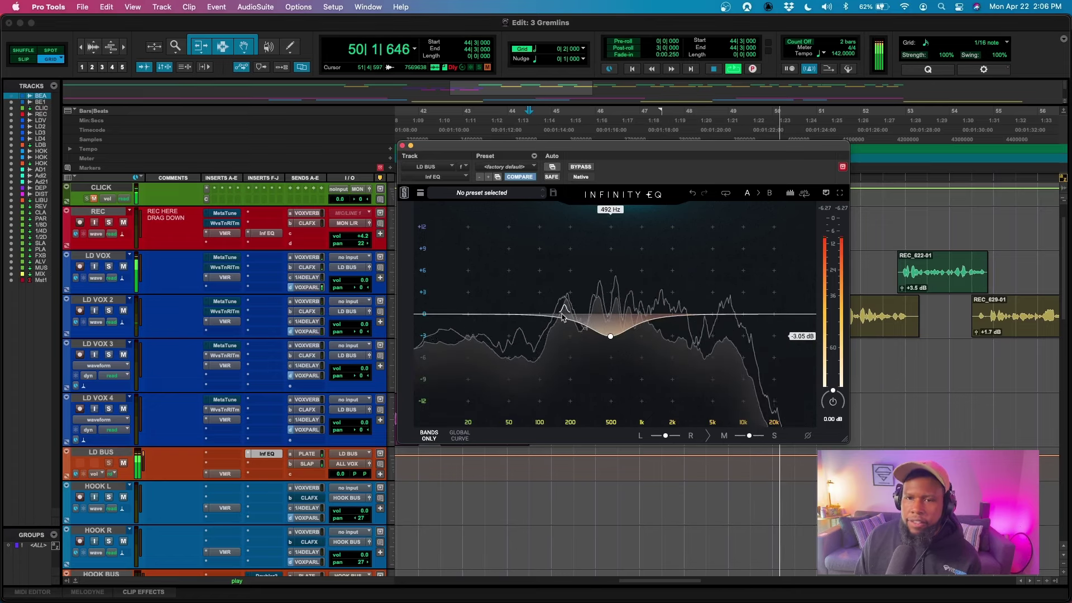
{"action": "left_click", "coordinate": [402, 146]}
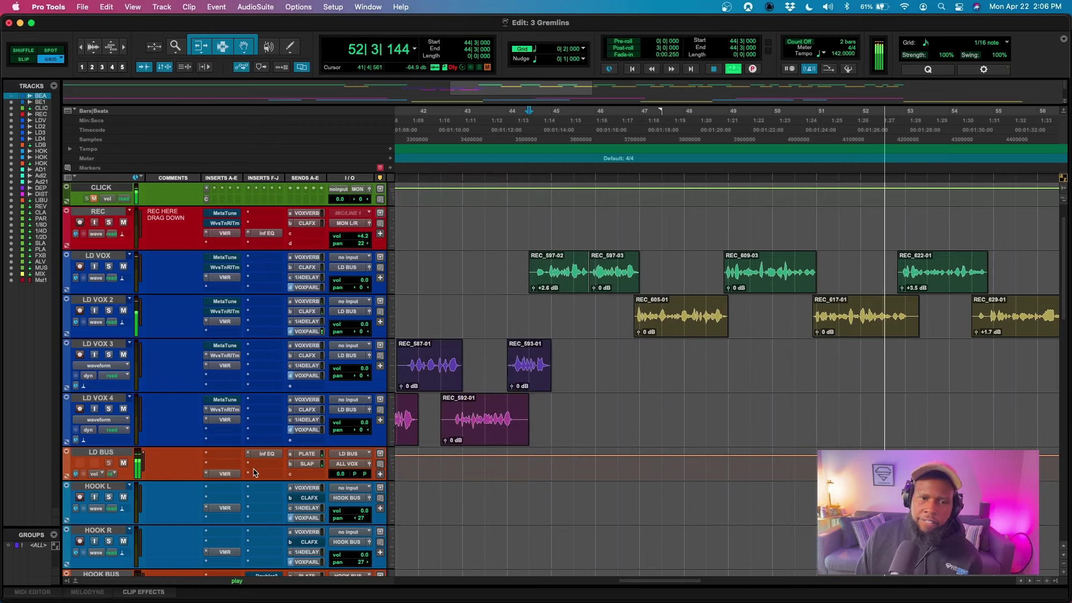
{"action": "key", "text": "space"}
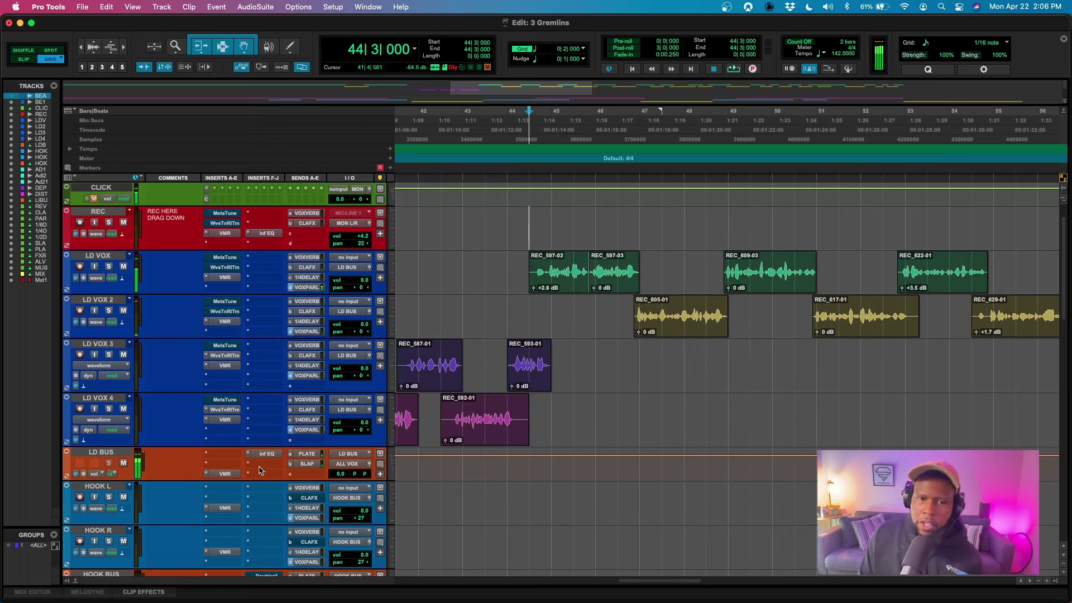
- Insert RVox (stereo) on the LD BUS track in the slot after the Inf EQ
{"action": "left_click", "coordinate": [259, 471]}
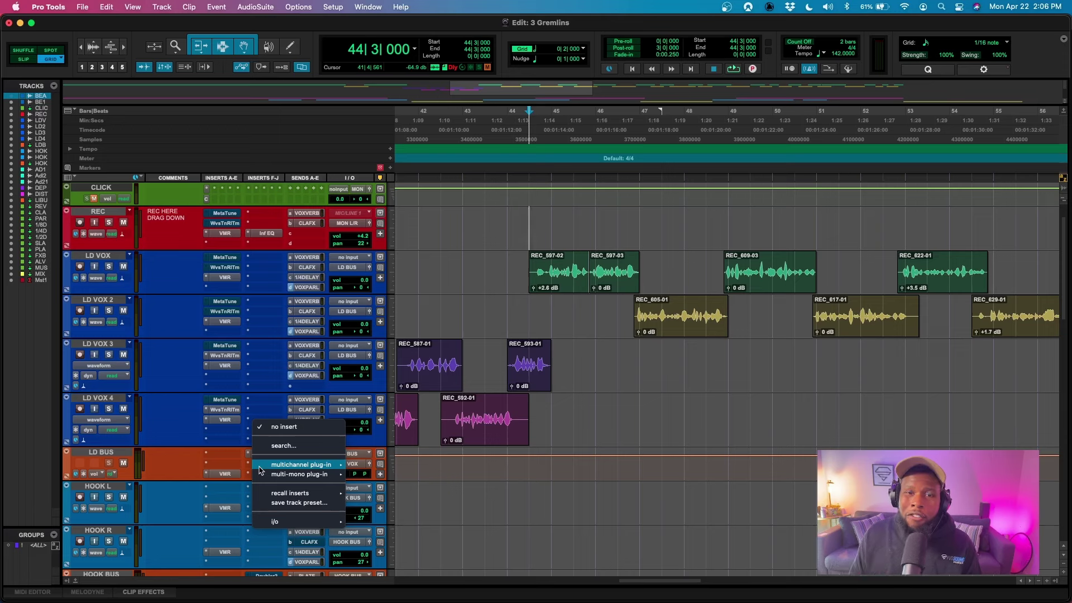
{"action": "type", "text": "r"}
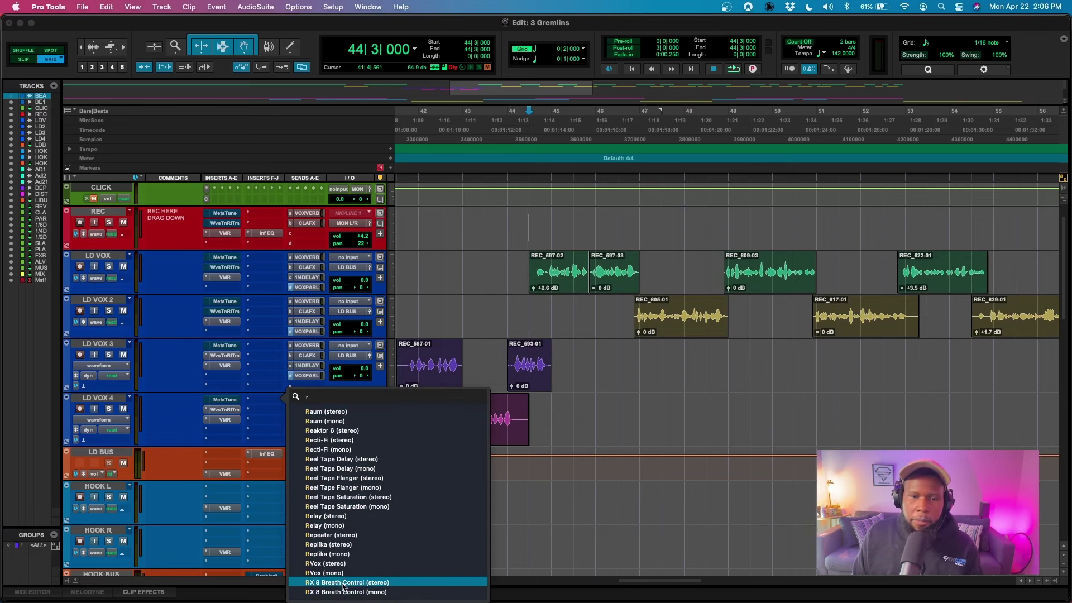
{"action": "left_click", "coordinate": [327, 565]}
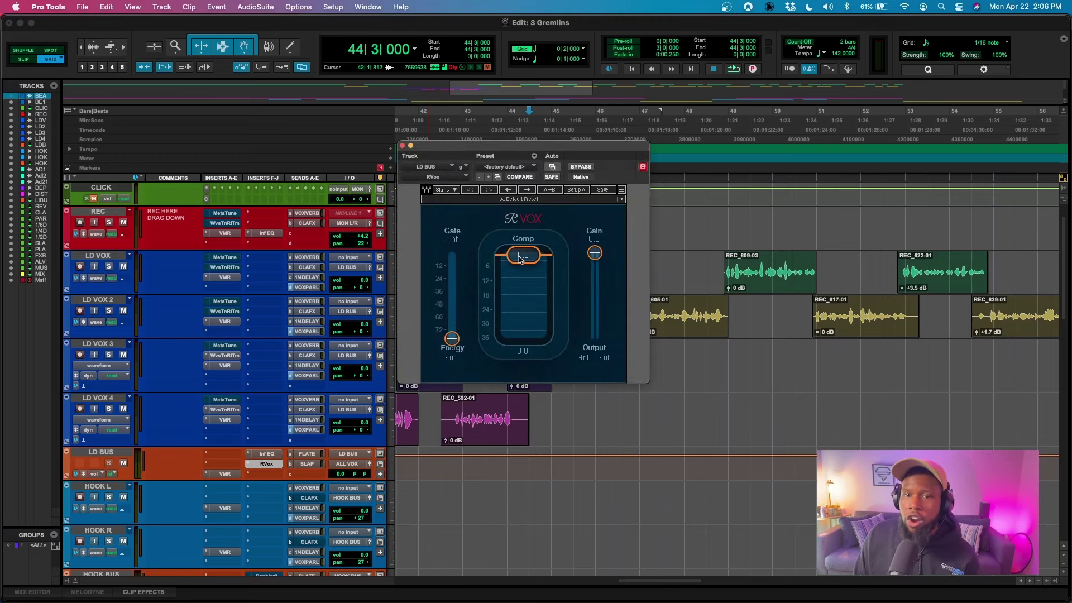
- Set RVox's compression to -4.8 and its gain to -4.2 while playing the section
{"action": "key", "text": "space"}
{"action": "left_click_drag", "start_coordinate": [520, 260], "coordinate": [521, 278]}
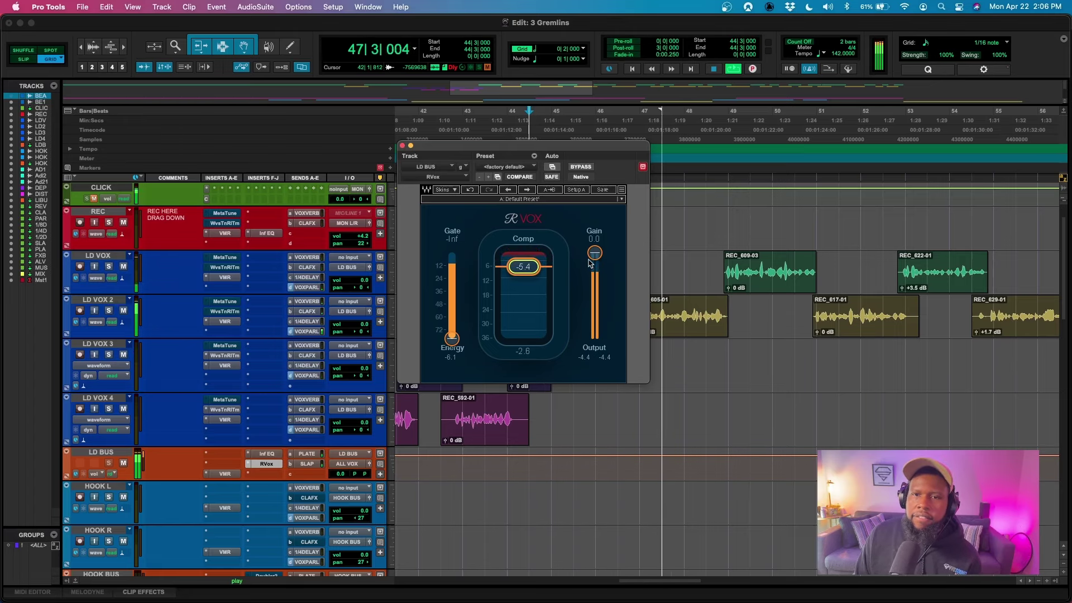
{"action": "left_click_drag", "start_coordinate": [594, 253], "coordinate": [594, 261]}
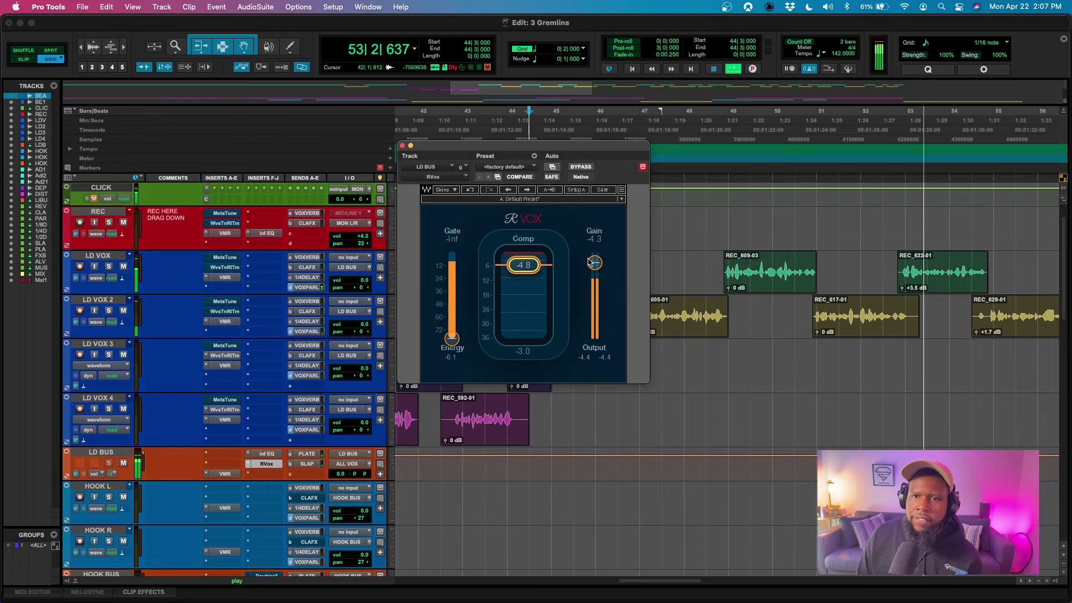
{"action": "left_click_drag", "start_coordinate": [595, 262], "coordinate": [594, 262]}
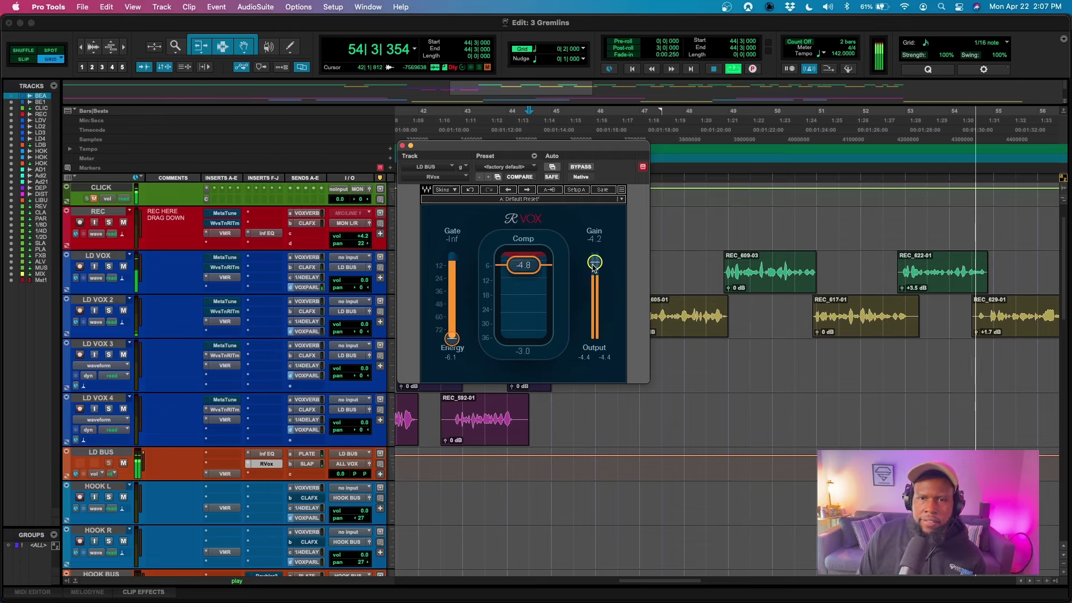
{"action": "key", "text": "space"}
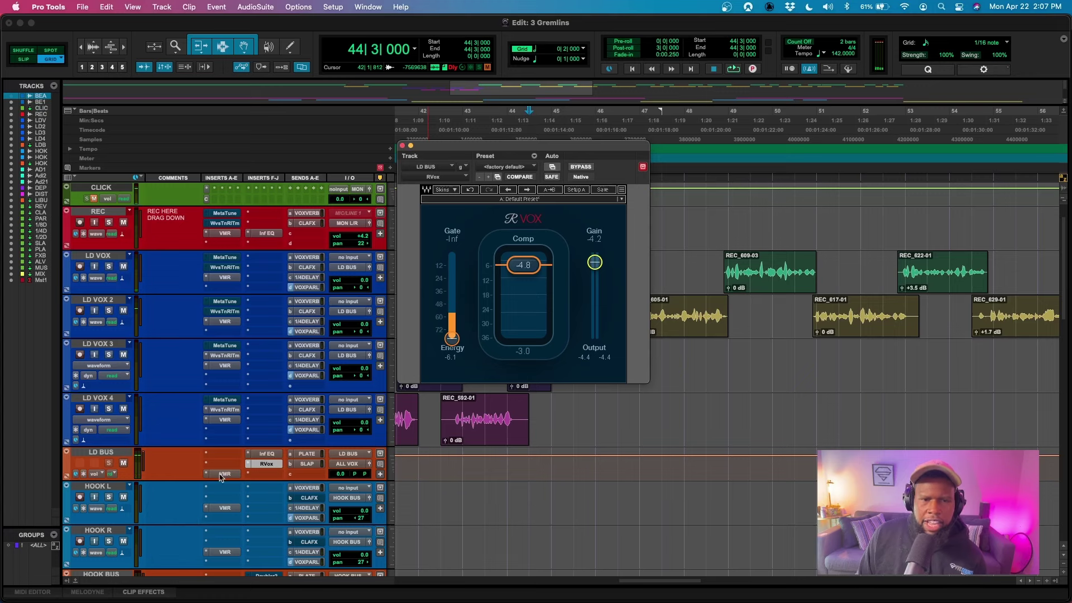
- Reopen the VMR on the LD BUS track and adjust the SD-PE1's low-frequency attenuation by ear during playback
{"action": "left_click", "coordinate": [221, 474]}
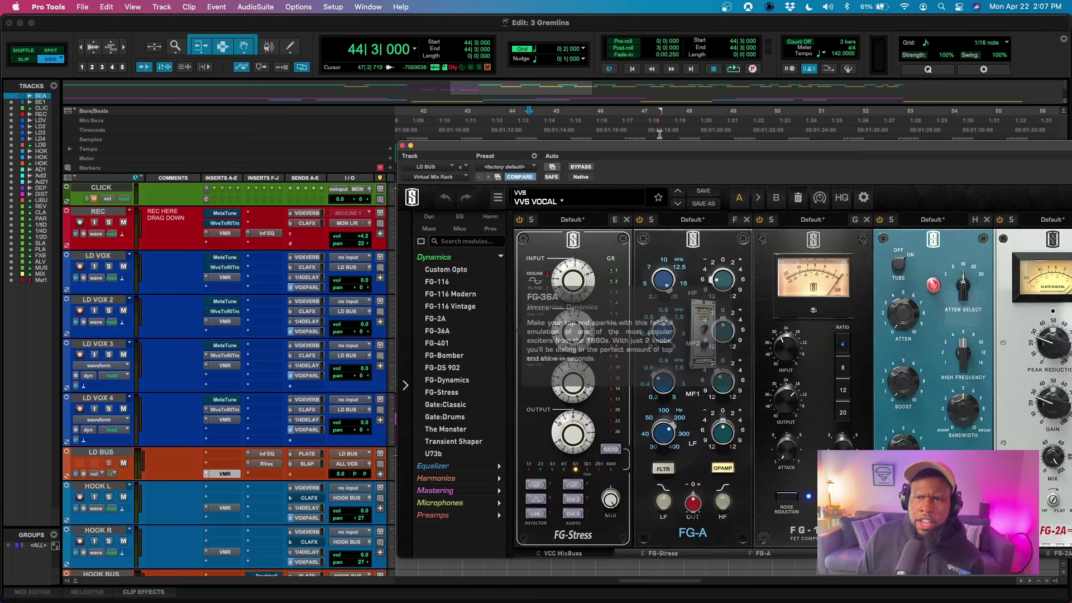
{"action": "left_click_drag", "start_coordinate": [609, 147], "coordinate": [489, 32]}
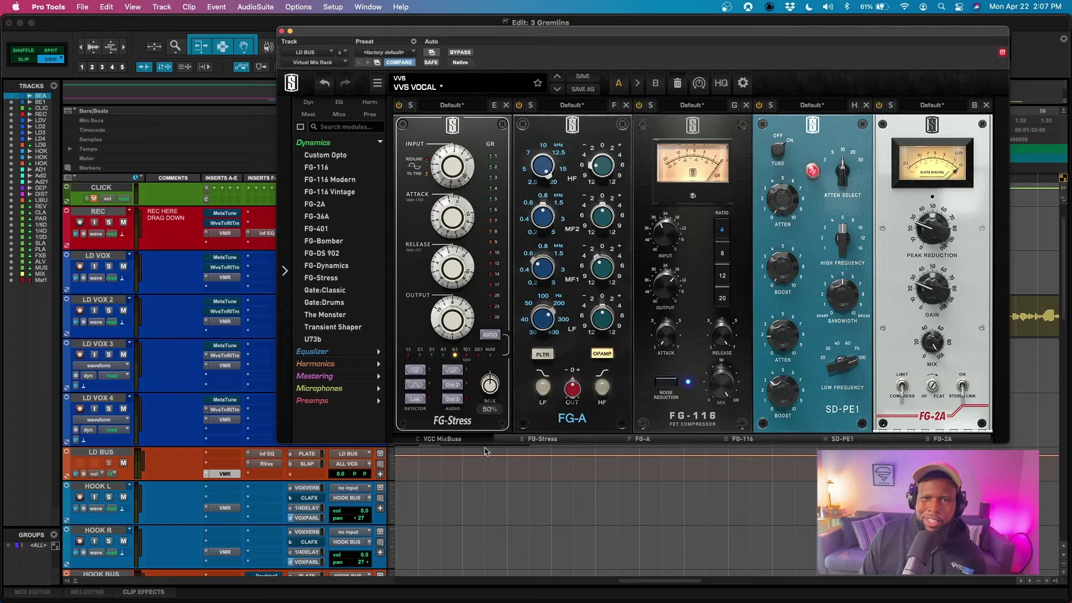
{"action": "key", "text": "space"}
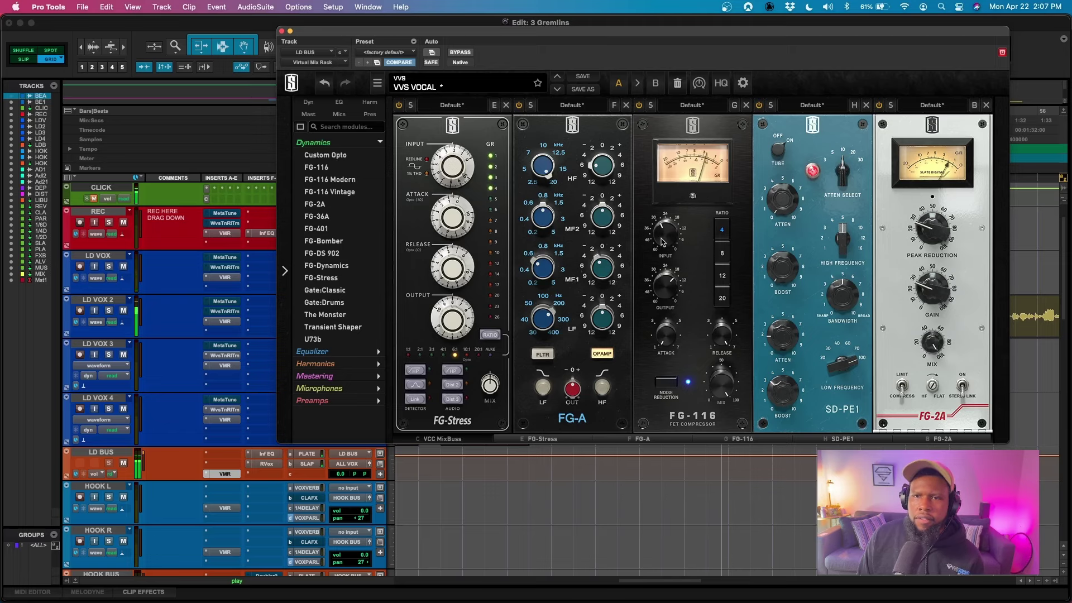
{"action": "mouse_move", "coordinate": [663, 234]}
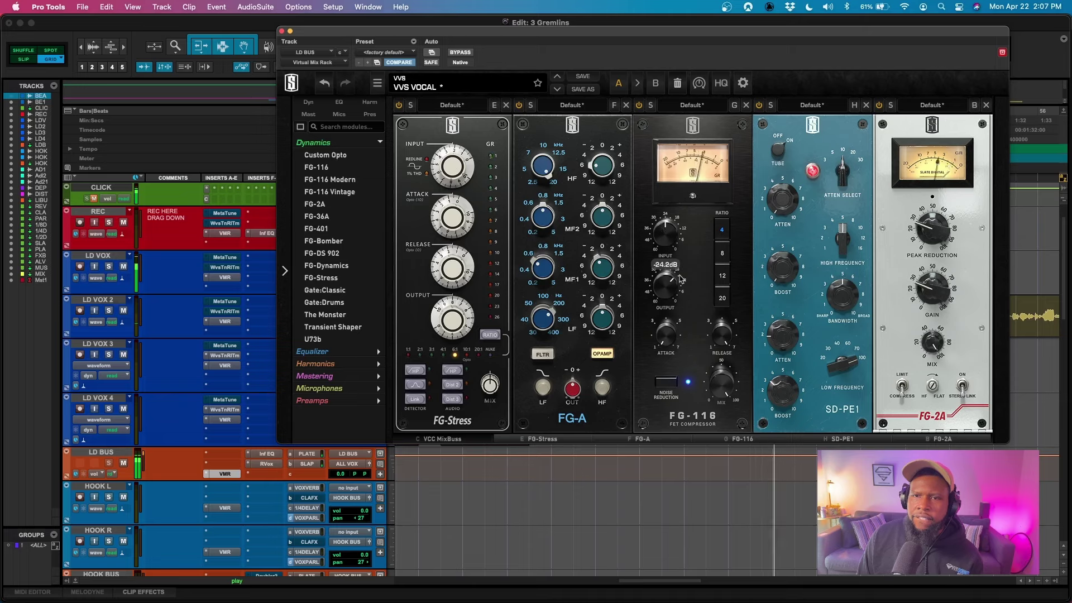
{"action": "mouse_move", "coordinate": [671, 286]}
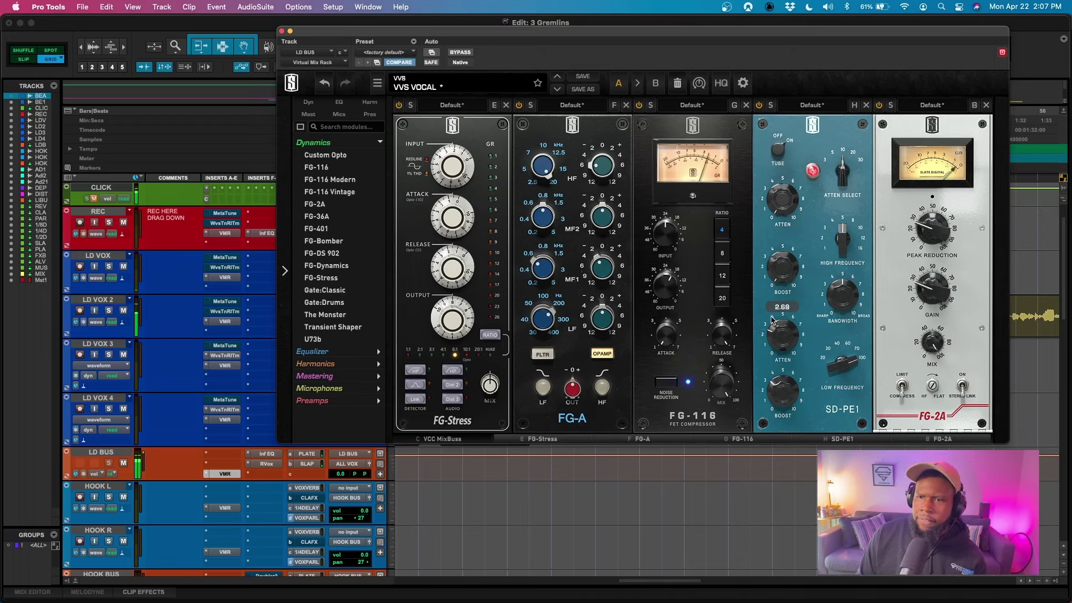
{"action": "left_click_drag", "start_coordinate": [788, 345], "coordinate": [782, 340]}
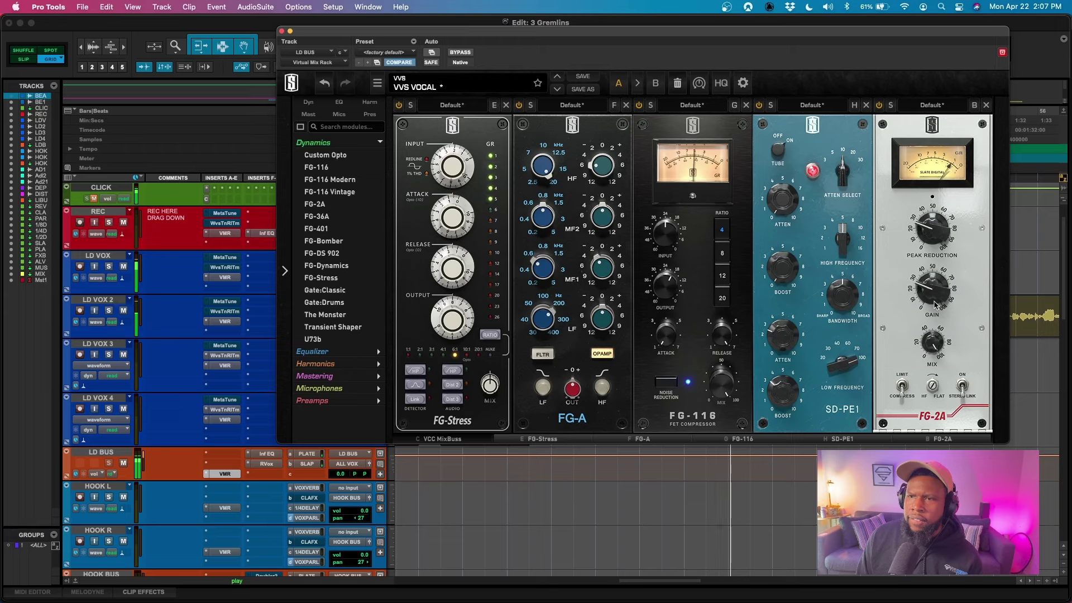
- Fine-tune the FG-2A's peak reduction and gain by ear, close the VMR window and stop playback
{"action": "left_click_drag", "start_coordinate": [930, 240], "coordinate": [929, 222]}
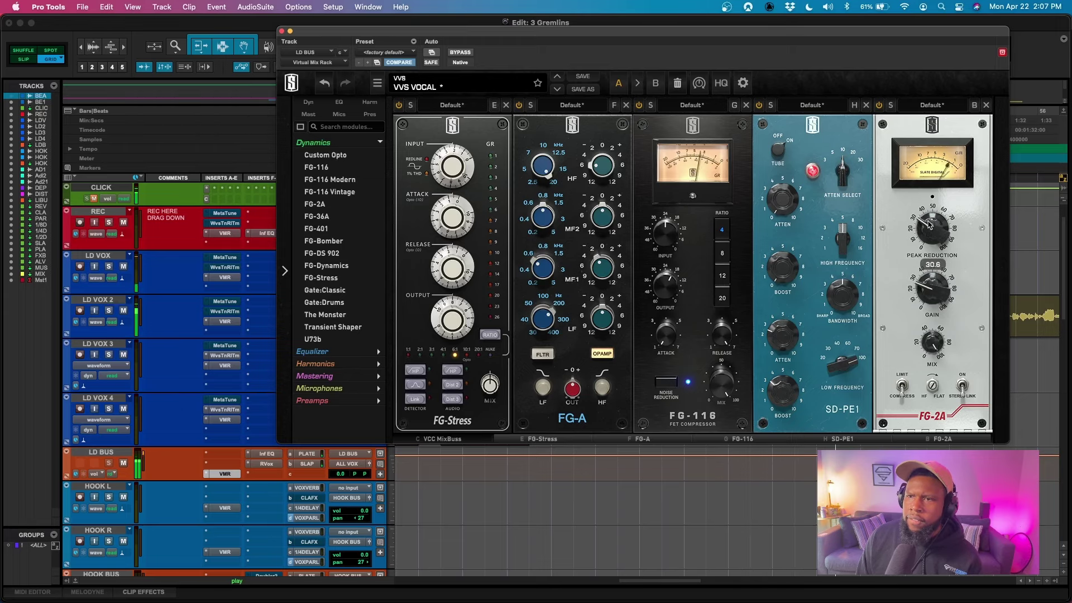
{"action": "left_click_drag", "start_coordinate": [938, 289], "coordinate": [935, 277]}
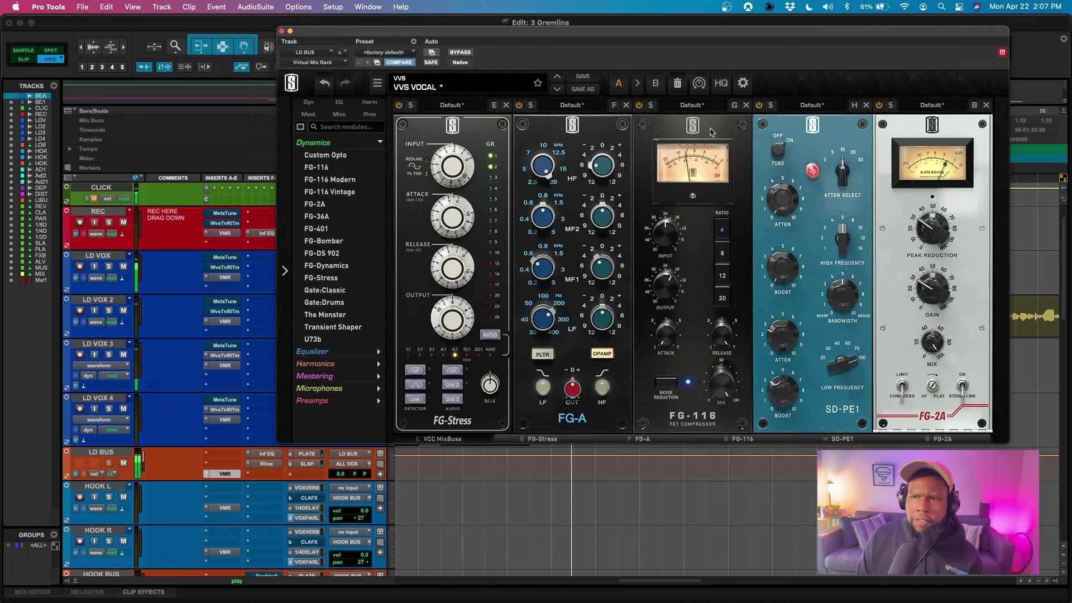
{"action": "left_click", "coordinate": [282, 31]}
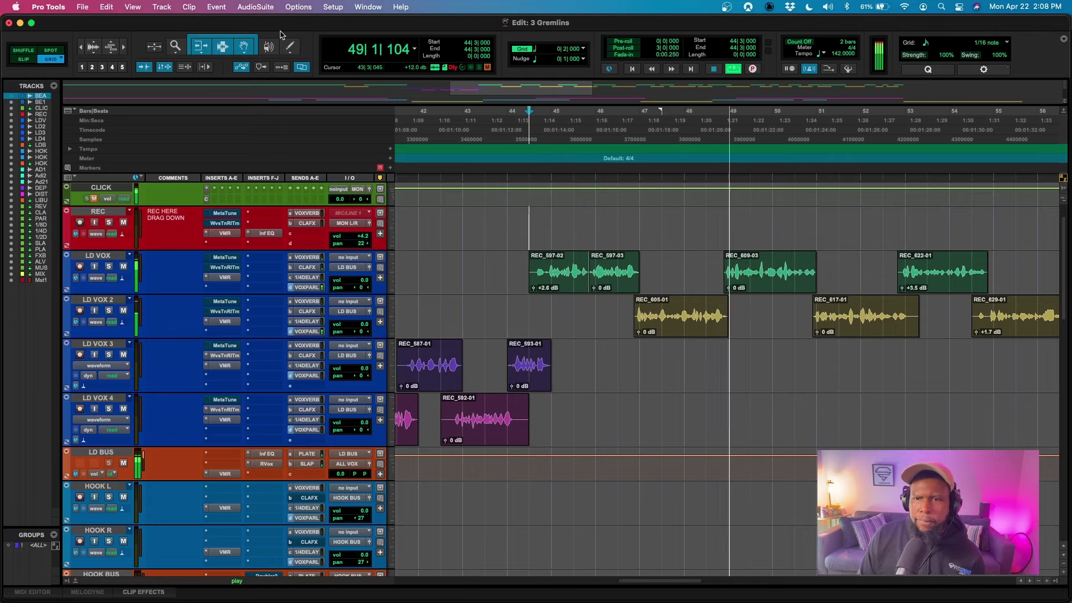
{"action": "key", "text": "space"}
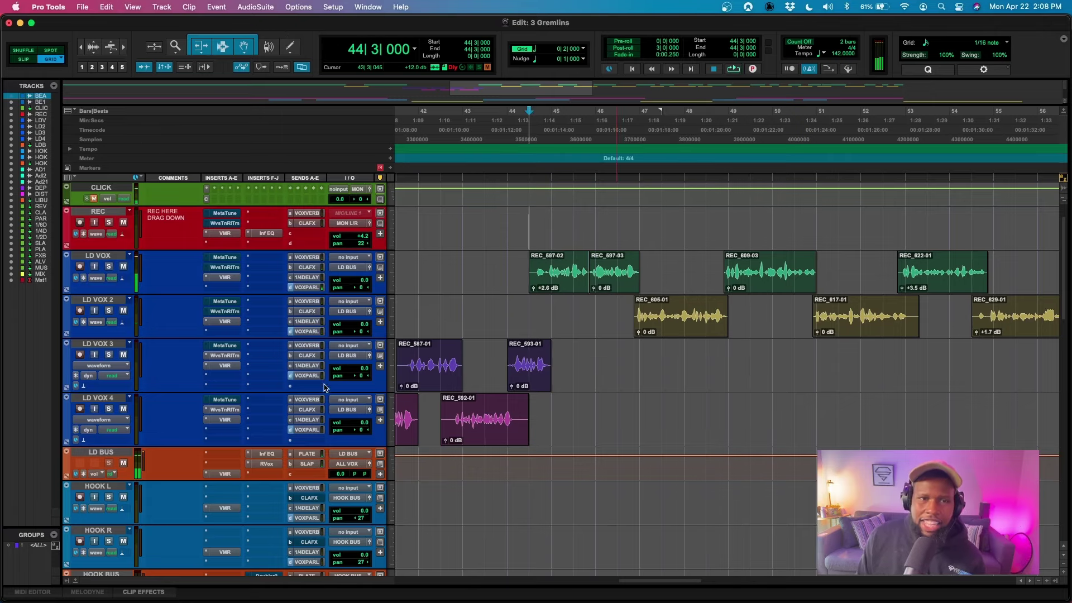
- Insert the Dyn3 Compressor/Limiter on the MUSIC BUS track in the fourth slot of inserts F-J
{"action": "scroll", "coordinate": [307, 388], "scroll_direction": "down", "scroll_amount": 15}
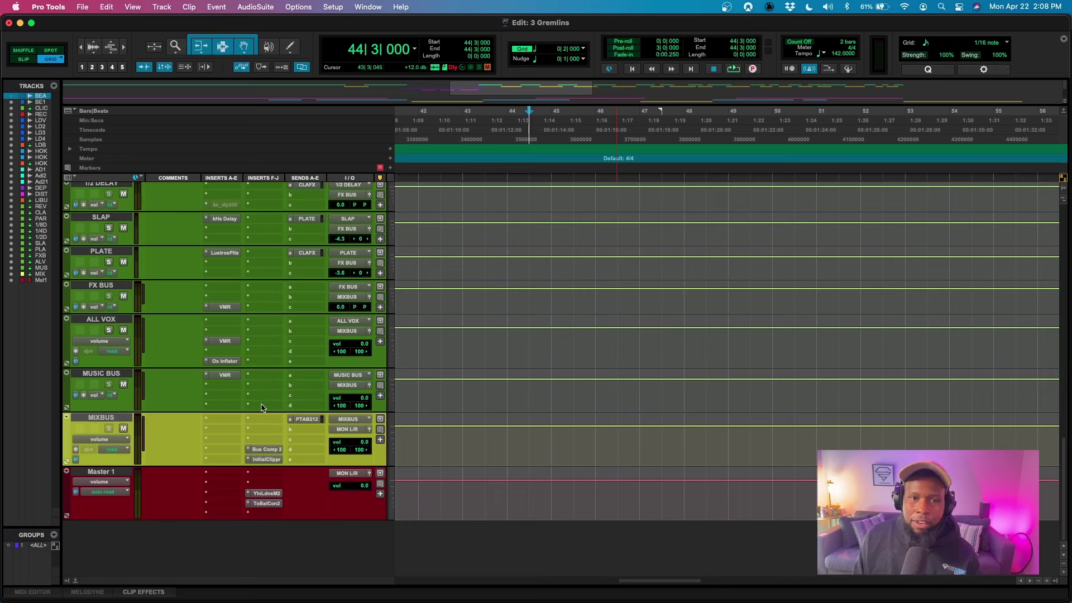
{"action": "left_click", "coordinate": [263, 406]}
{"action": "left_click", "coordinate": [284, 387]}
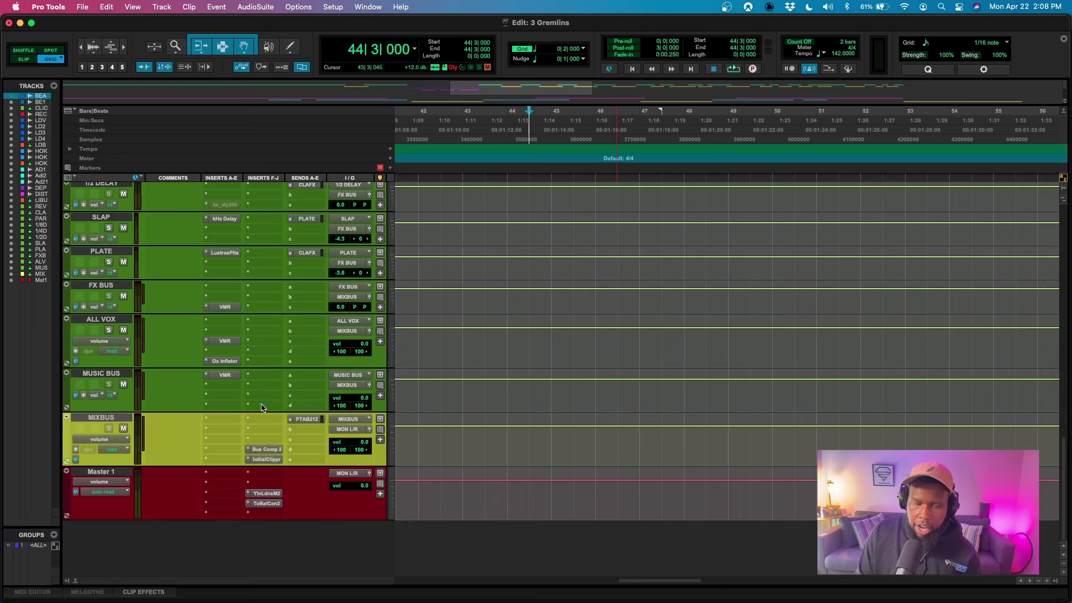
{"action": "type", "text": "dyn"}
{"action": "left_click", "coordinate": [373, 414]}
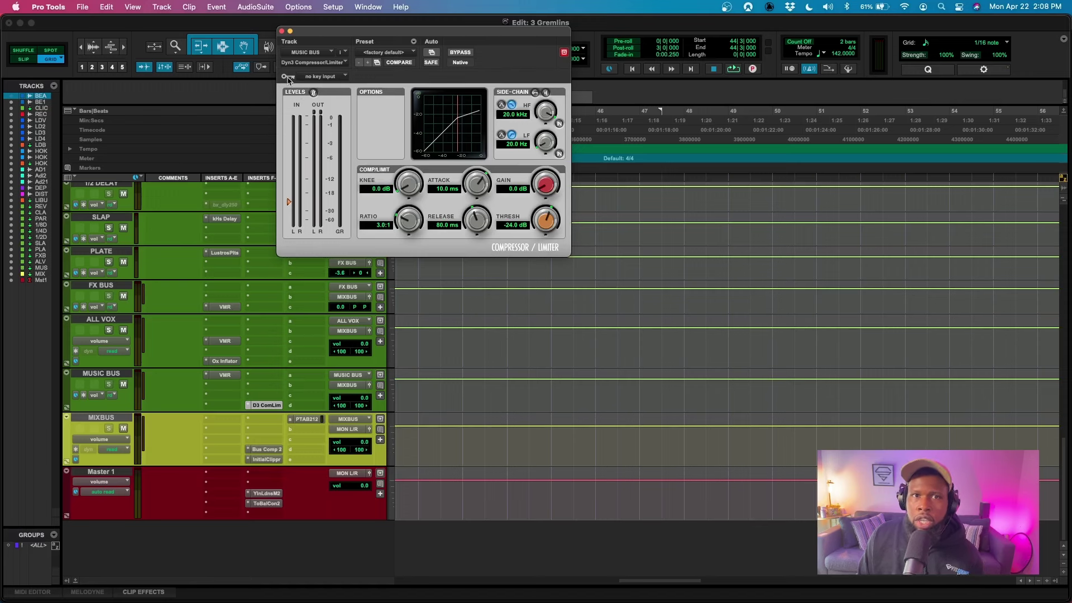
- Set the compressor's key input to the VOX PAR.L bus
{"action": "left_click", "coordinate": [323, 79]}
{"action": "mouse_move", "coordinate": [325, 87]}
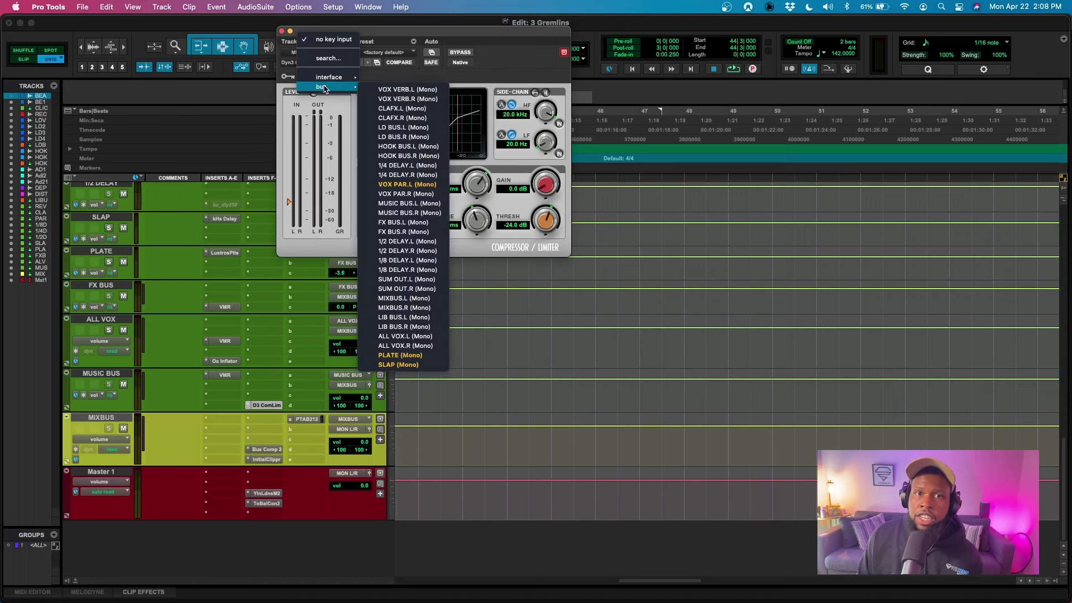
{"action": "left_click", "coordinate": [404, 185]}
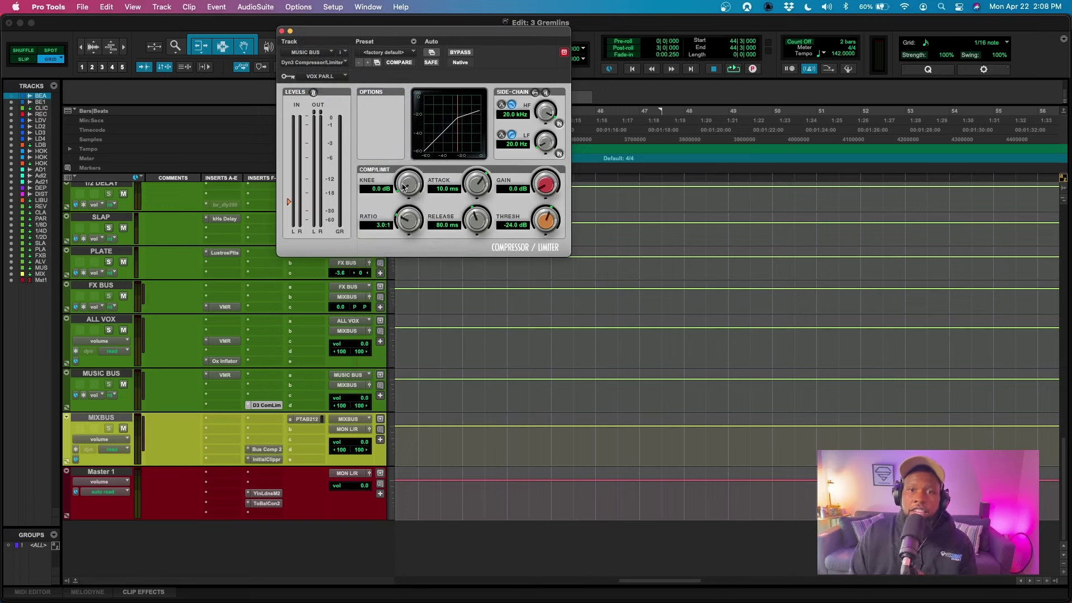
- During playback, enable the compressor's external side-chain, set attack 2.6 ms, knee 4.8 dB and threshold -15.6 dB, and close its window
{"action": "key", "text": "space"}
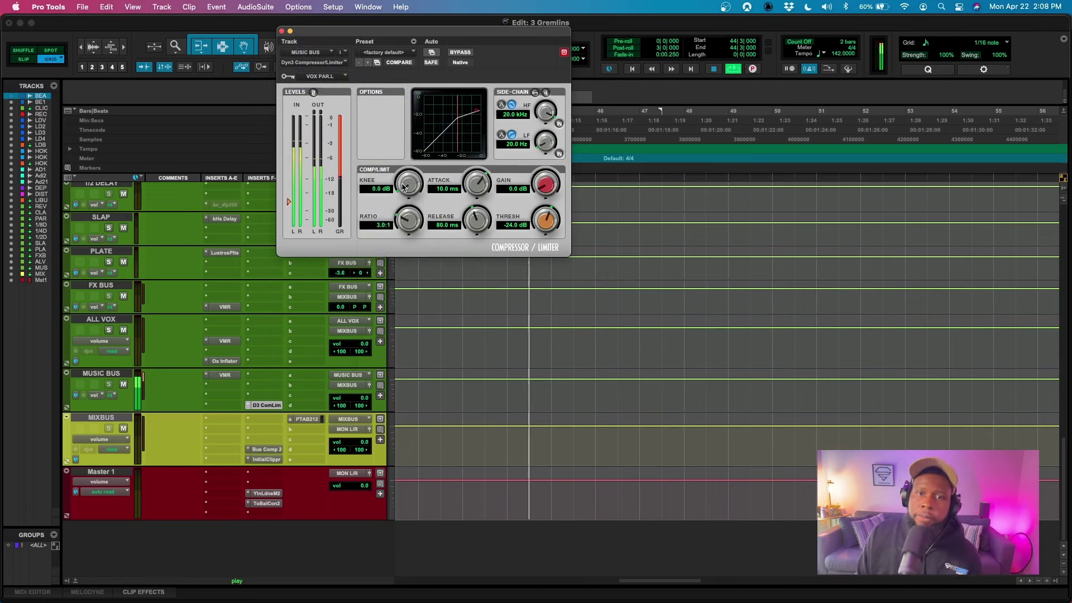
{"action": "left_click", "coordinate": [535, 92]}
{"action": "left_click_drag", "start_coordinate": [477, 184], "coordinate": [477, 213]}
{"action": "left_click_drag", "start_coordinate": [408, 186], "coordinate": [408, 169]}
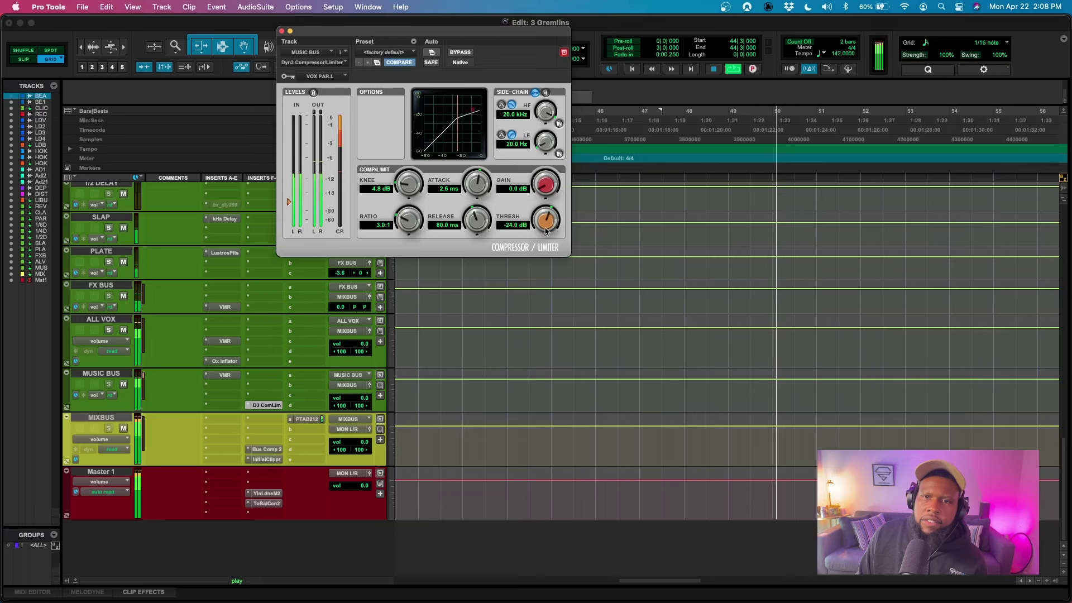
{"action": "left_click_drag", "start_coordinate": [546, 231], "coordinate": [544, 215]}
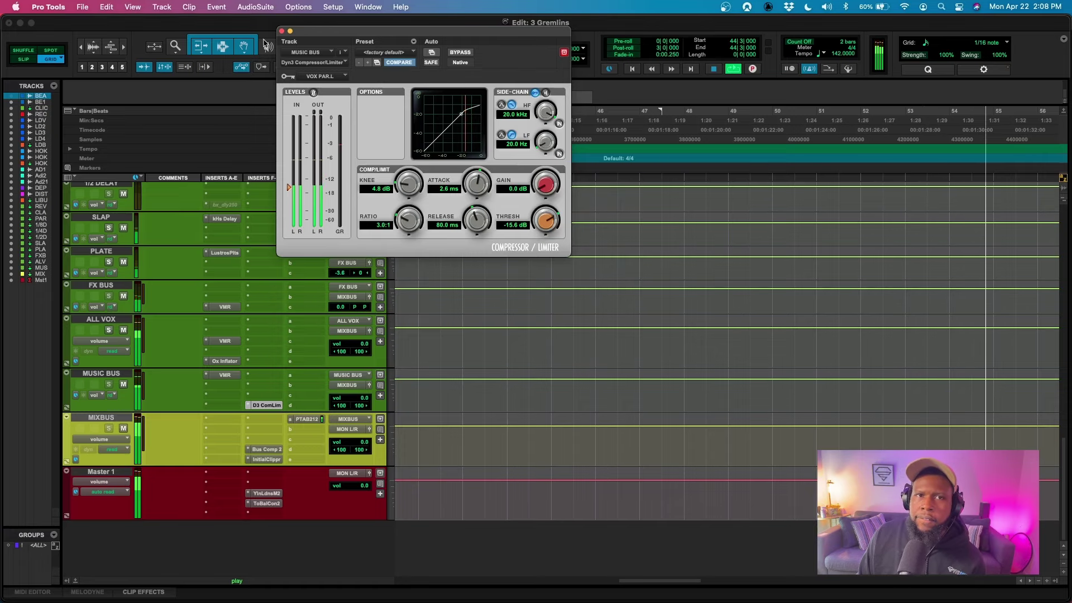
{"action": "left_click", "coordinate": [282, 31]}
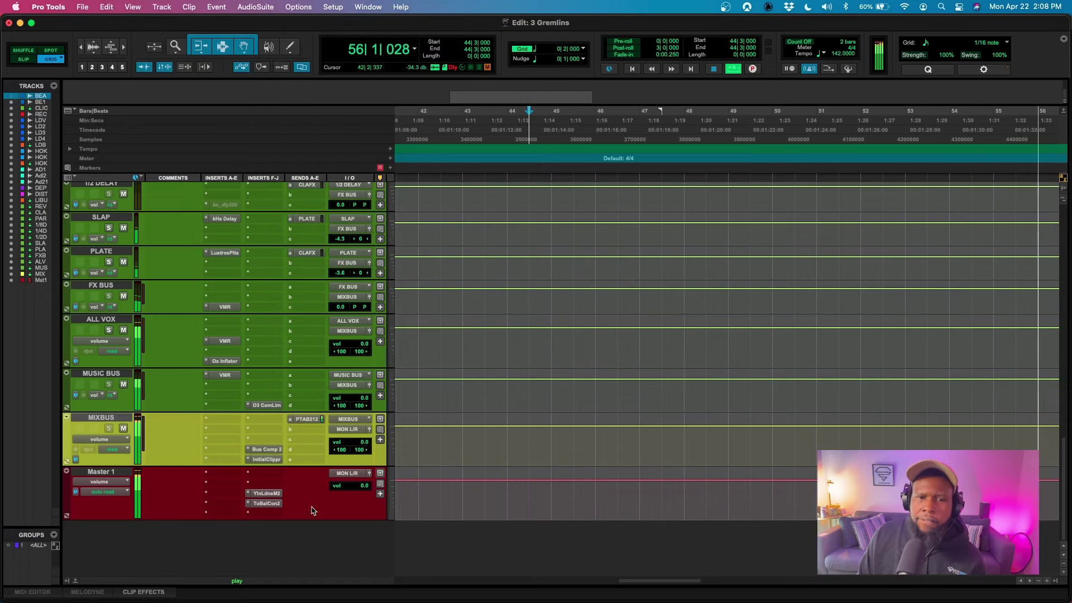
- Check the mix's short-term and integrated loudness in Youlean Loudness Meter 2 on Master 1, then close the meter
{"action": "left_click", "coordinate": [266, 493]}
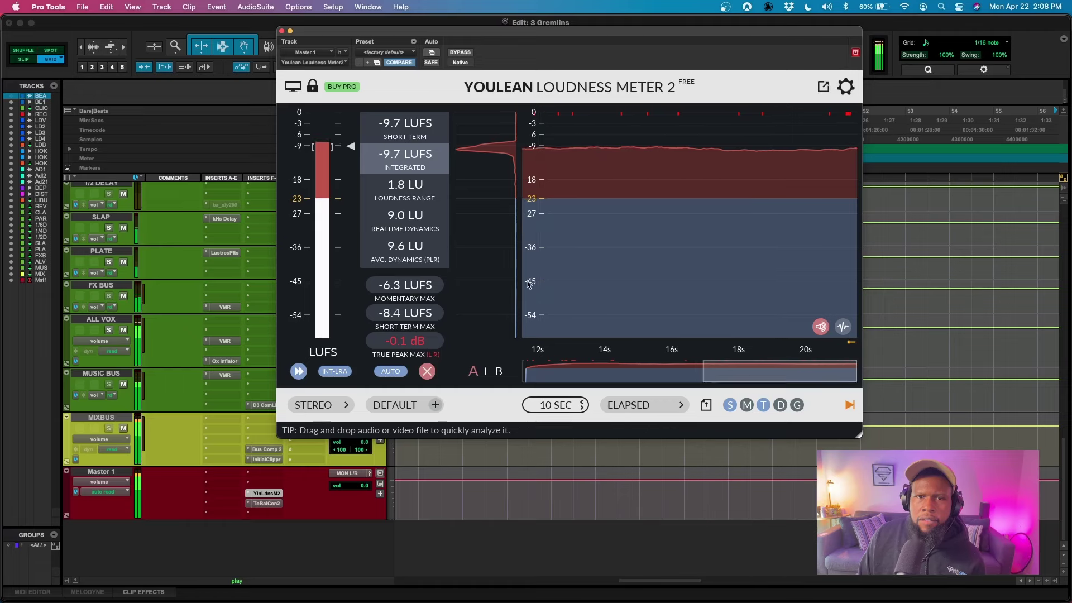
{"action": "mouse_move", "coordinate": [436, 155]}
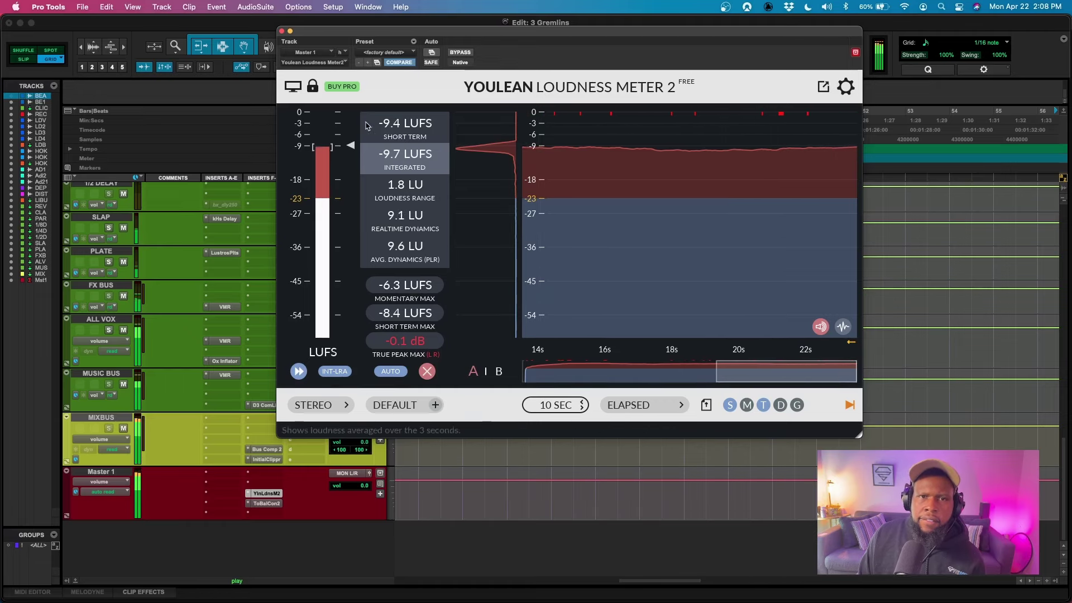
{"action": "left_click", "coordinate": [282, 31]}
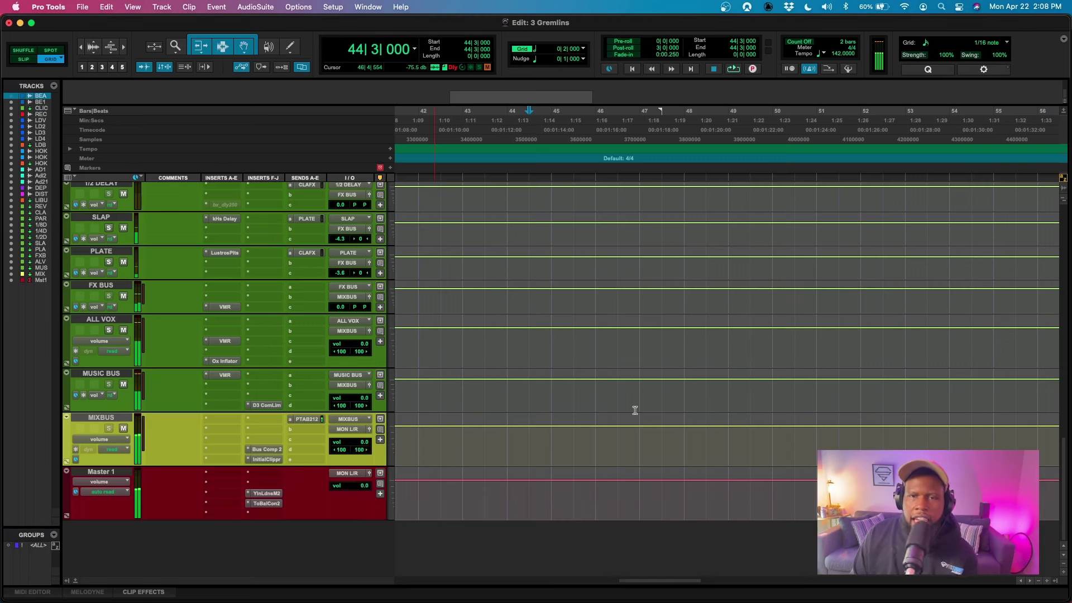
- Play the section from 44|3|000 and listen to the vocals against the beat with the tracks in view
{"action": "key", "text": "space"}
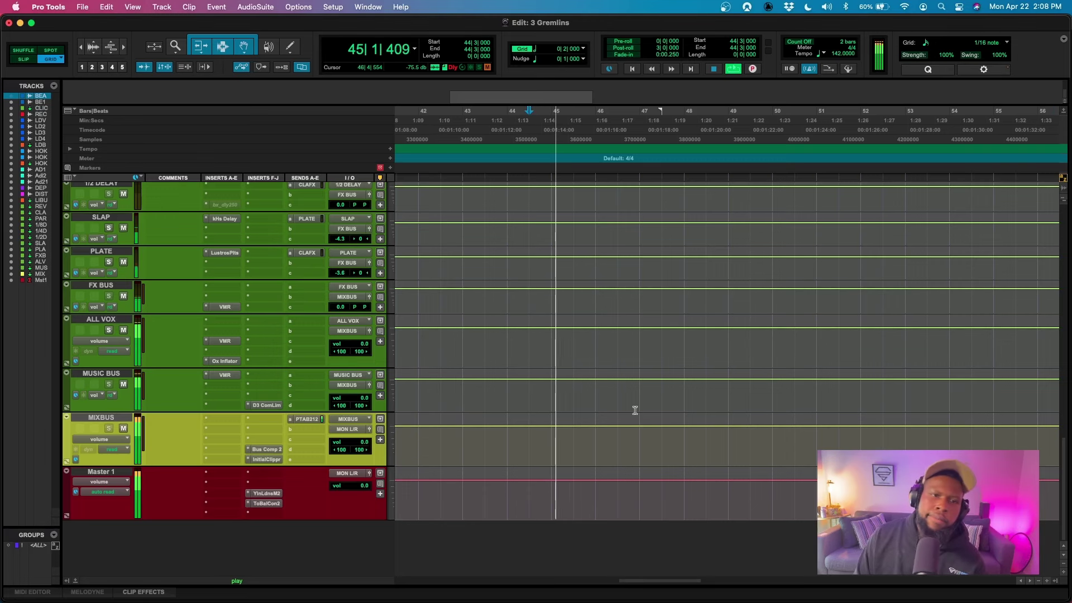
{"action": "scroll", "coordinate": [637, 349], "scroll_direction": "up", "scroll_amount": 10}
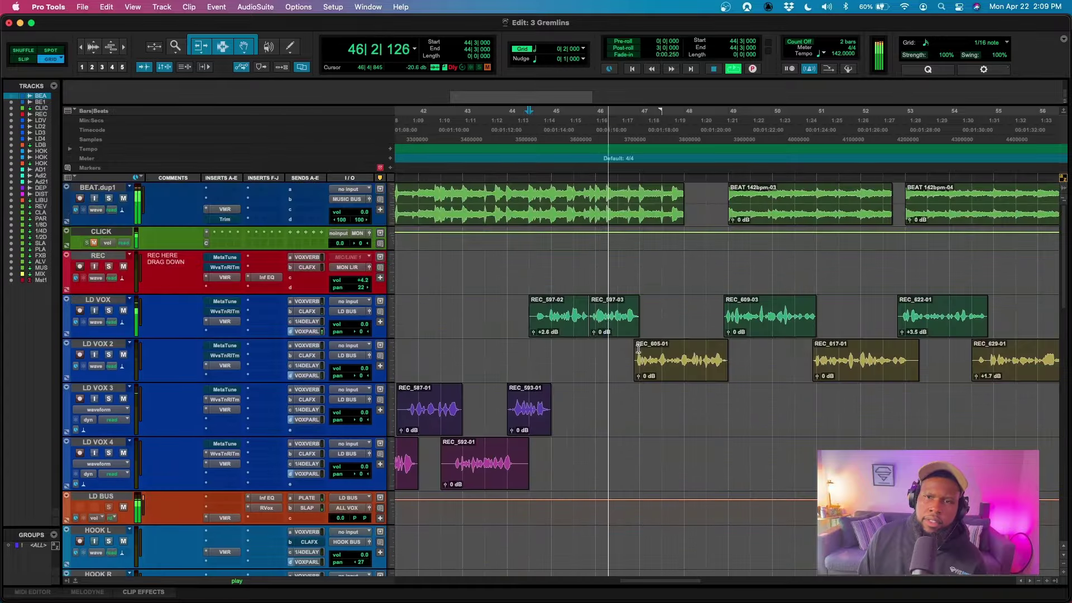
{"action": "scroll", "coordinate": [638, 349], "scroll_direction": "up", "scroll_amount": 5}
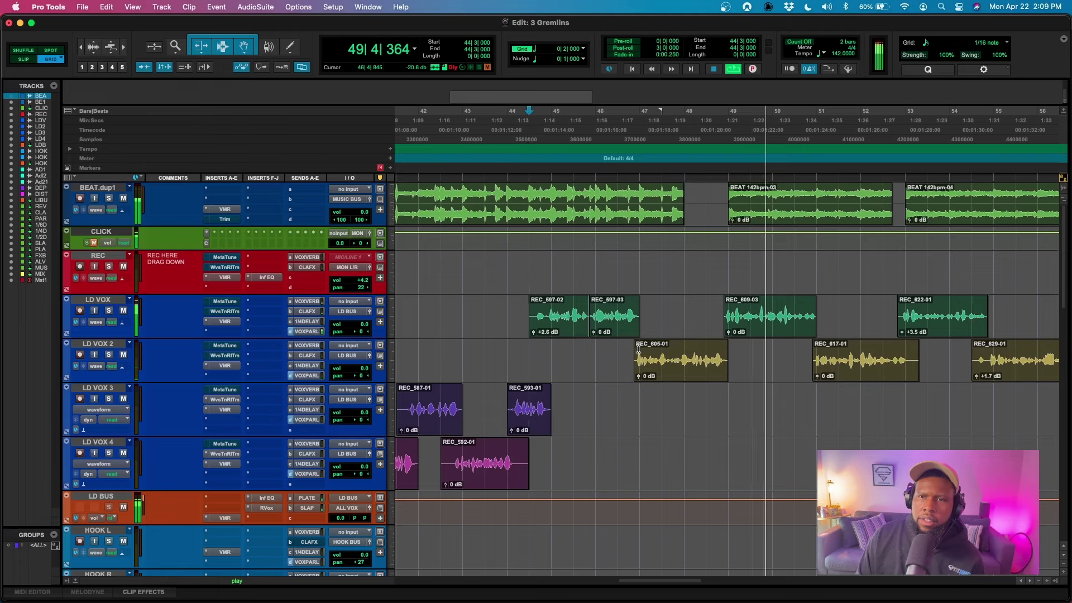
{"action": "key", "text": "space"}
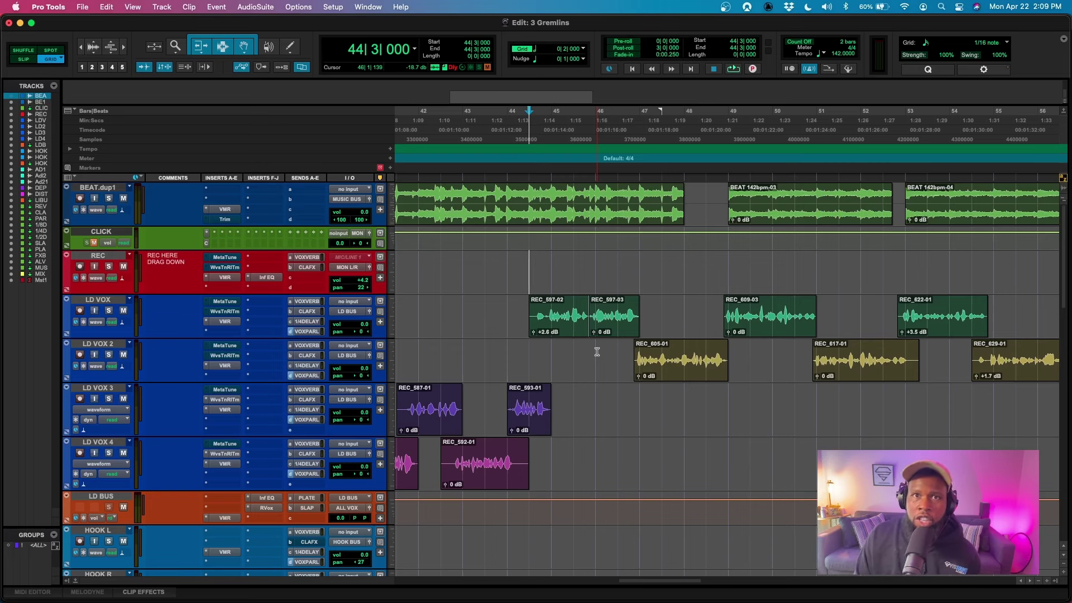
- Reopen the MUSIC BUS compressor and compare the section's playback with it bypassed and active
{"action": "key", "text": "space"}
{"action": "scroll", "coordinate": [233, 427], "scroll_direction": "down", "scroll_amount": 15}
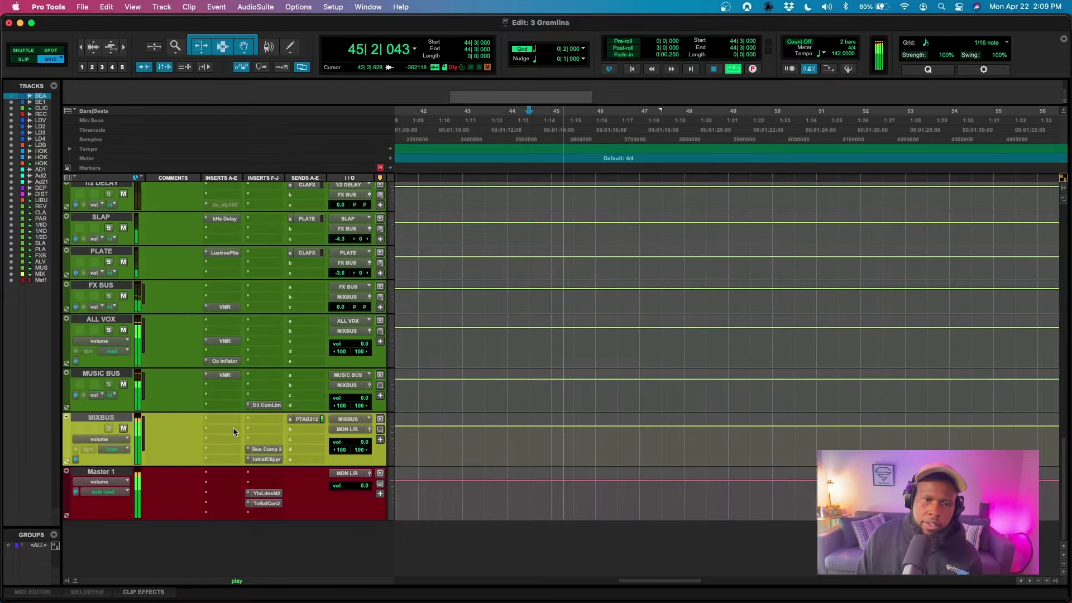
{"action": "left_click", "coordinate": [266, 405]}
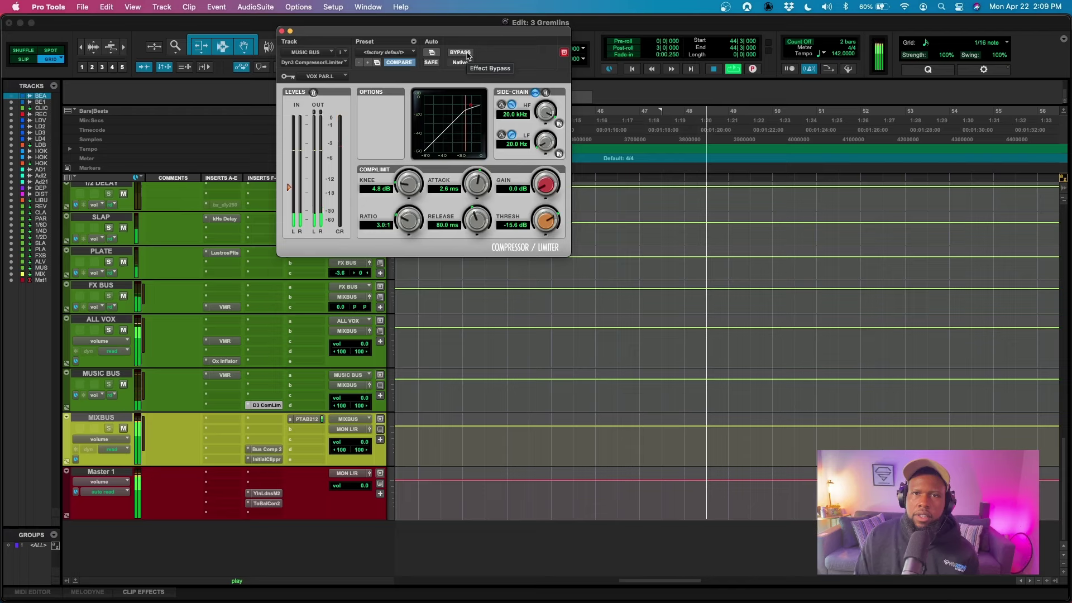
{"action": "key", "text": "space"}
{"action": "key", "text": "space"}
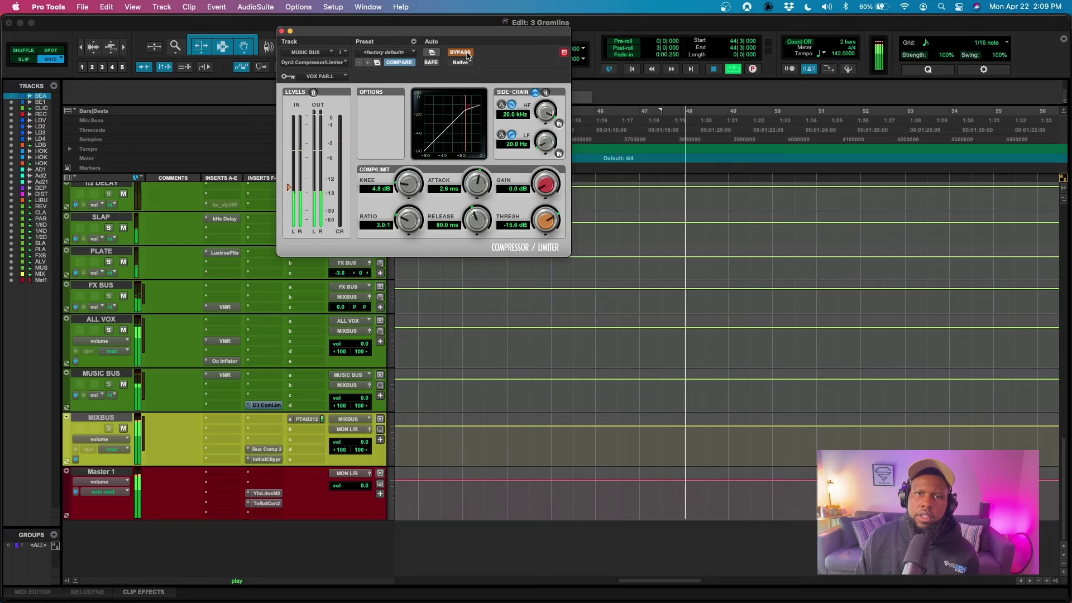
{"action": "key", "text": "space"}
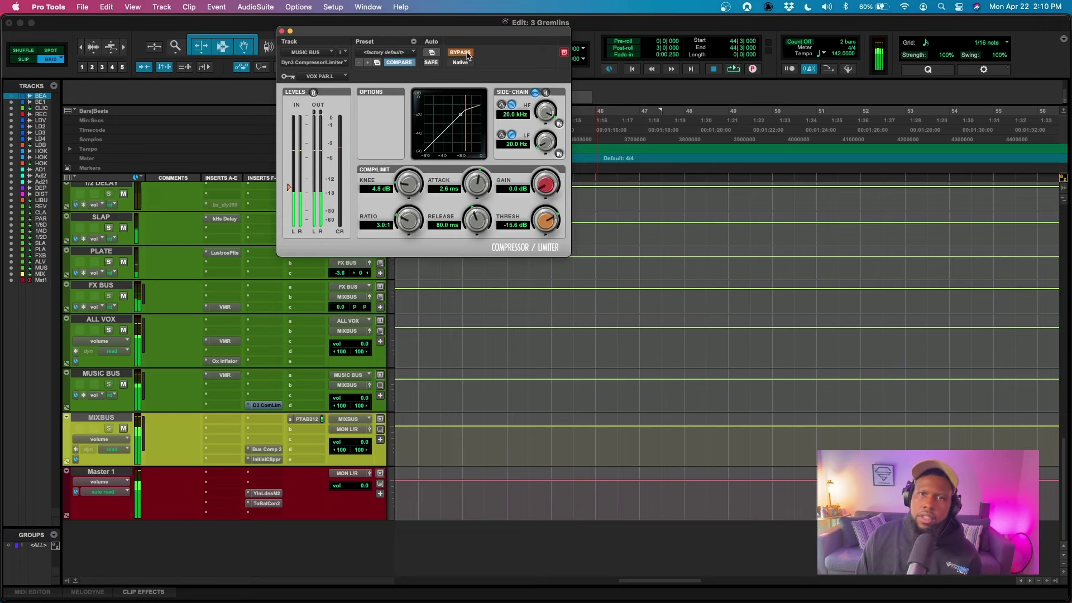
{"action": "key", "text": "space"}
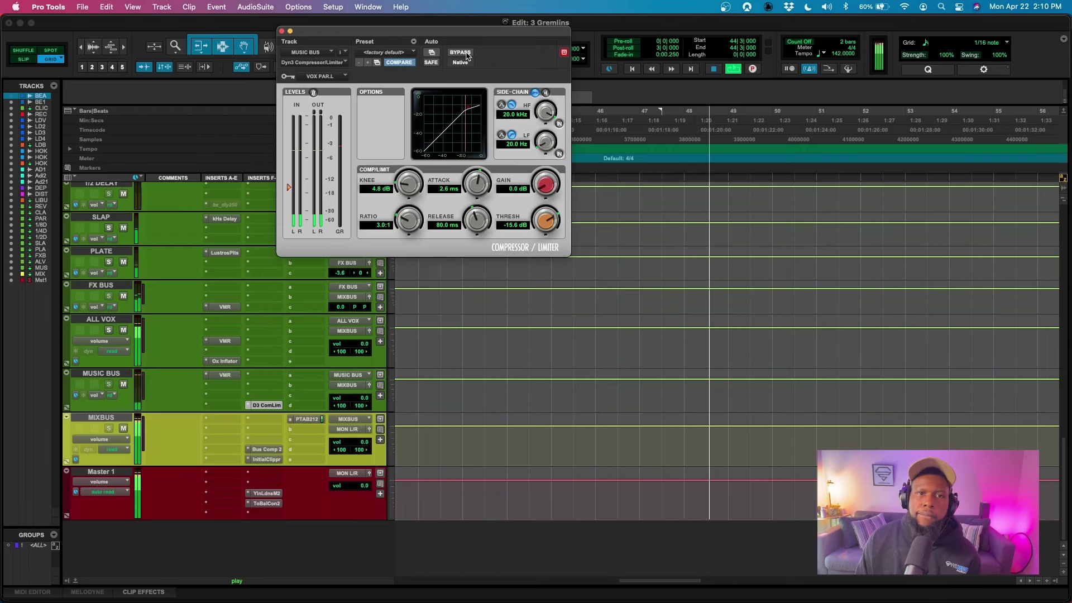
{"action": "key", "text": "space"}
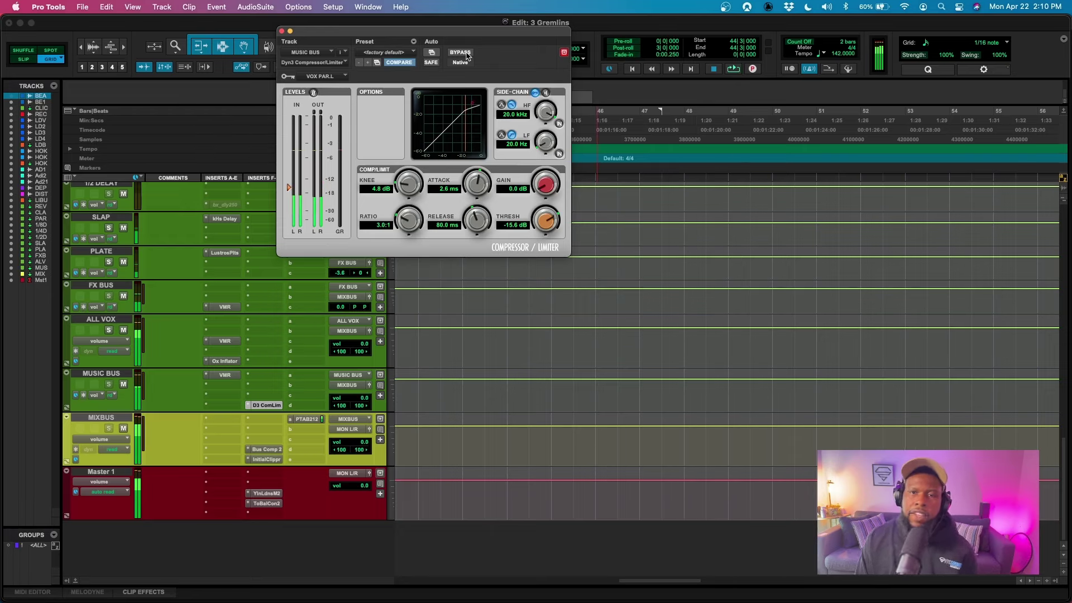